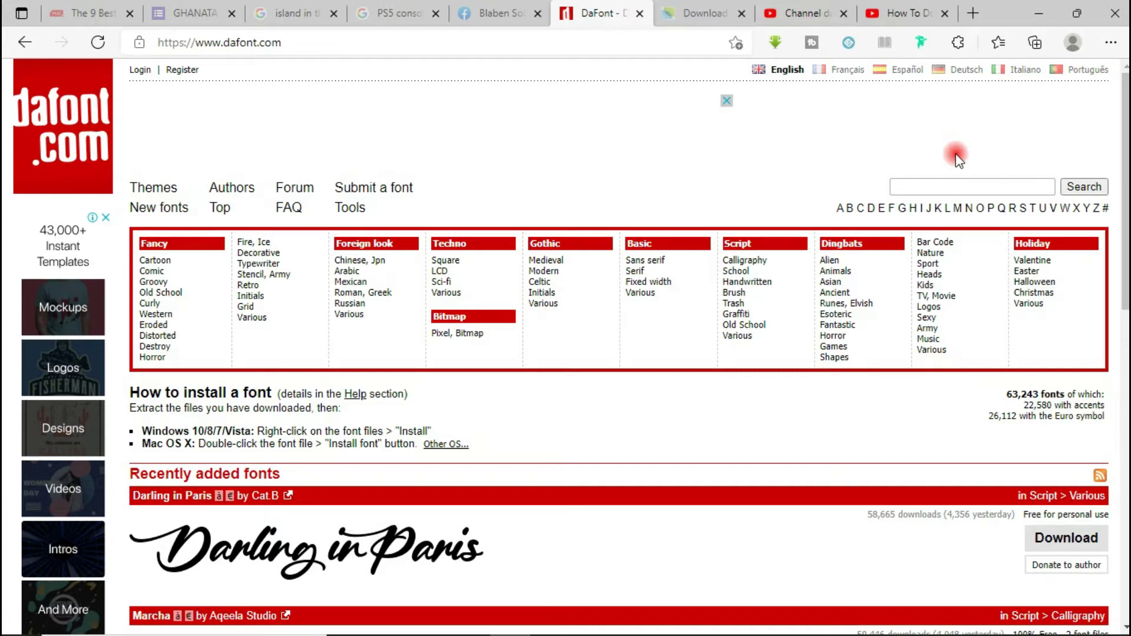
- Search DaFont for the font "amarillo"
left_click(994, 184)
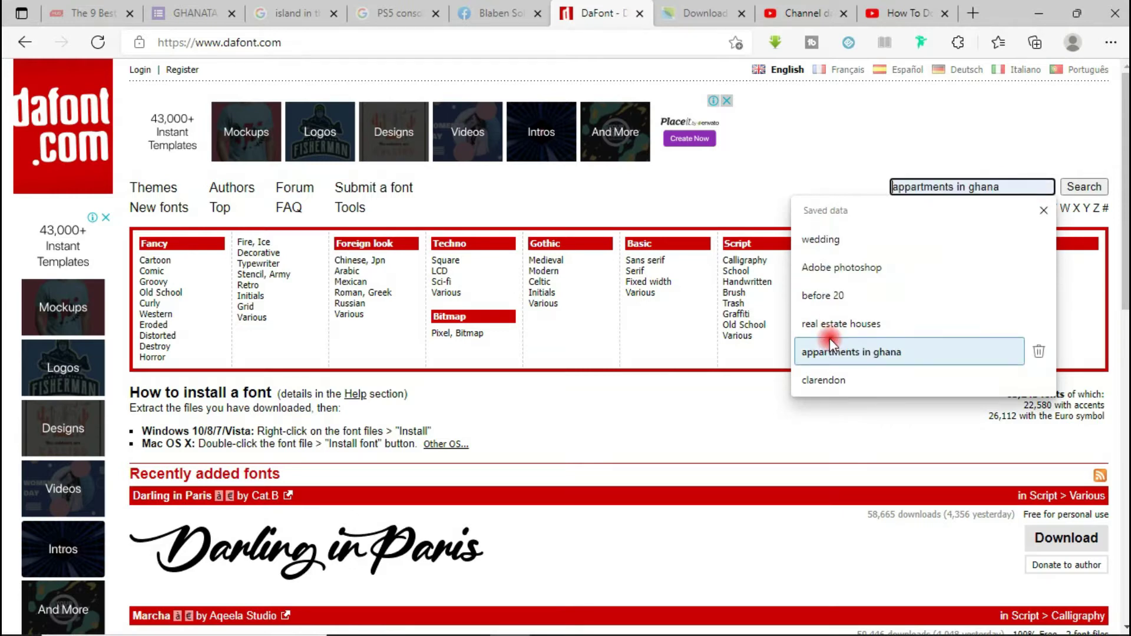
left_click(823, 380)
left_click(951, 187)
type("amarillo")
left_click(1094, 177)
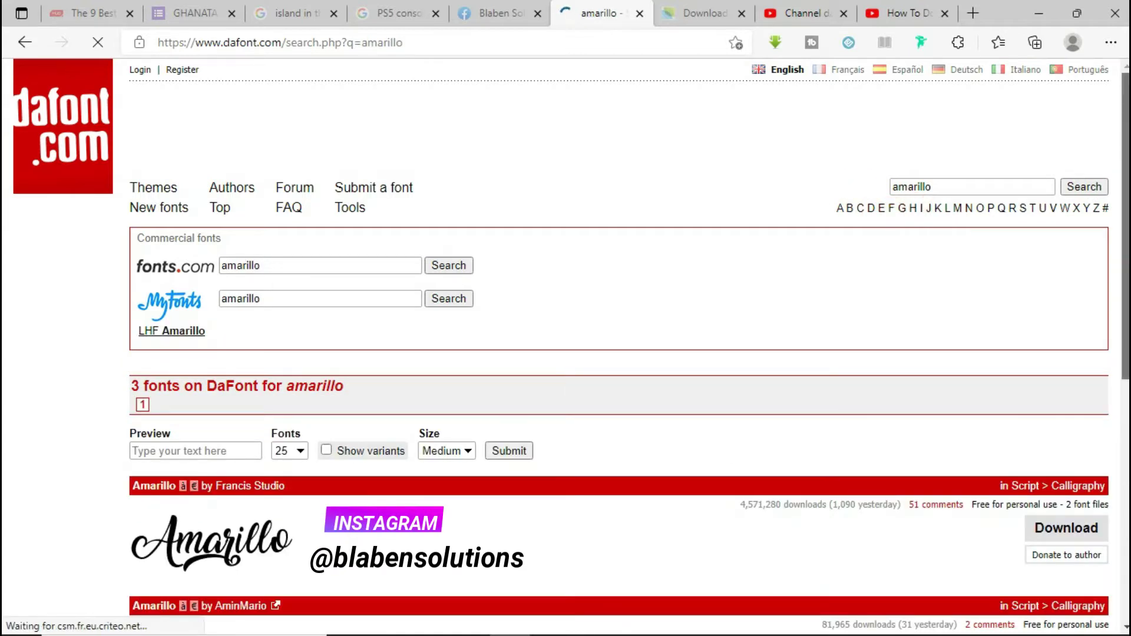
- Download the Amarillo font by Francis Studio from the search results and look over the other matches
scroll(1125, 286, "down", 2)
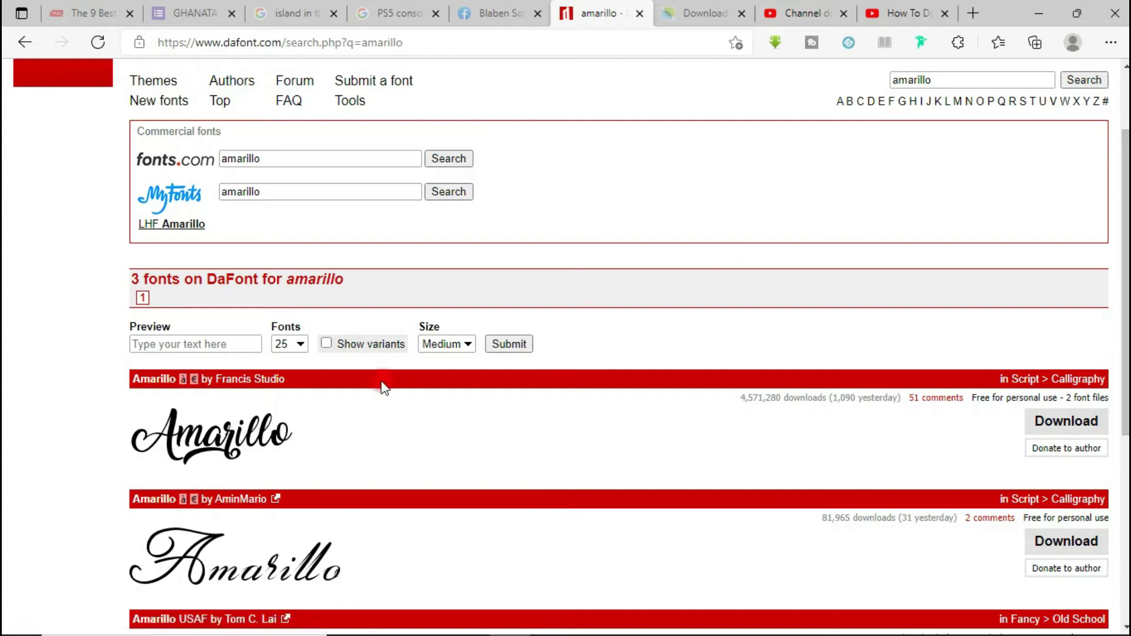
left_click(1068, 424)
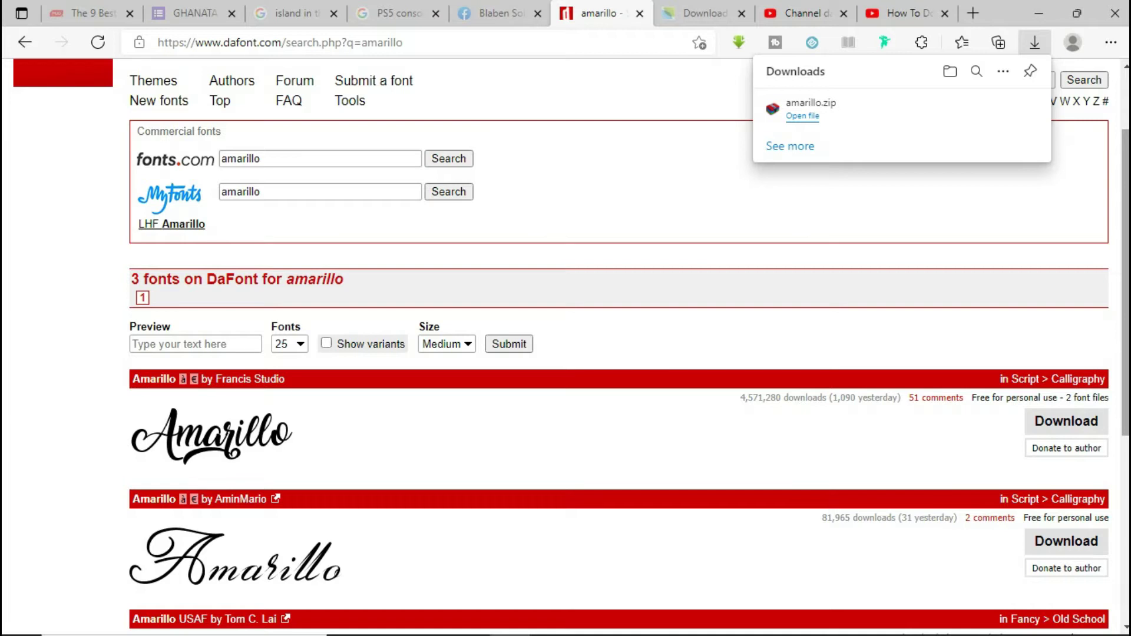
scroll(565, 354, "up", 2)
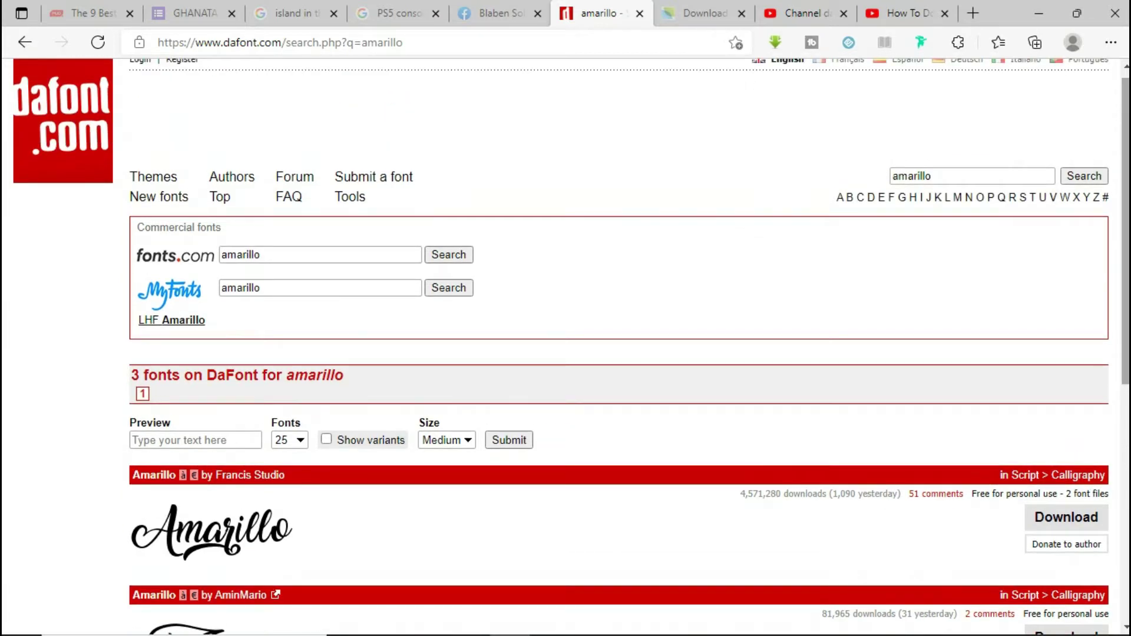
left_click_drag(1117, 307, 1117, 412)
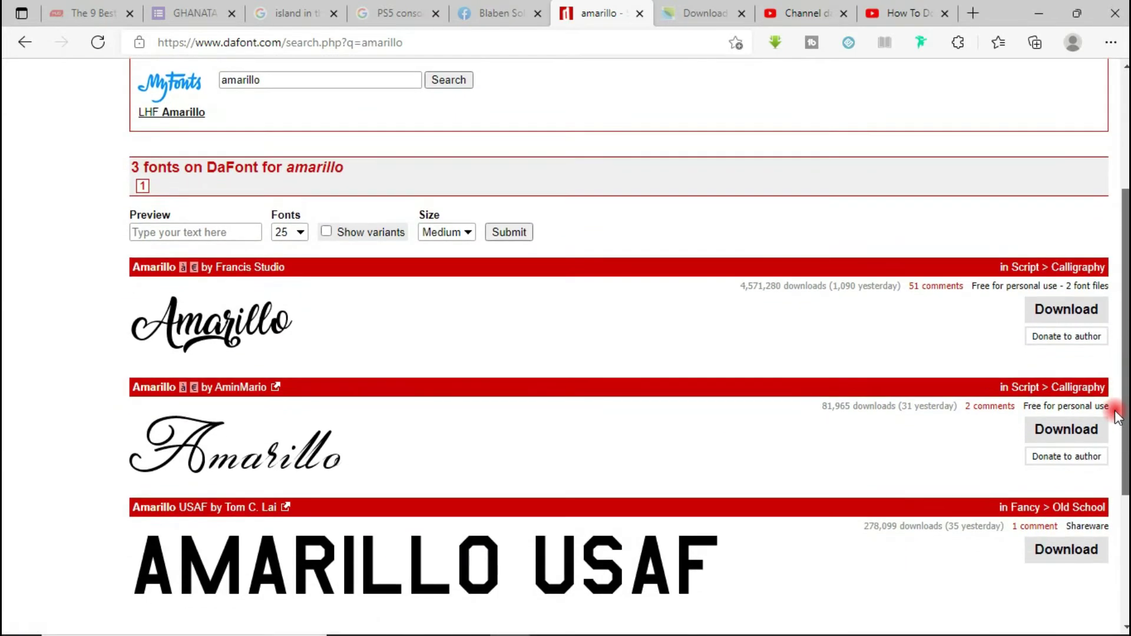
scroll(1115, 410, "up", 4)
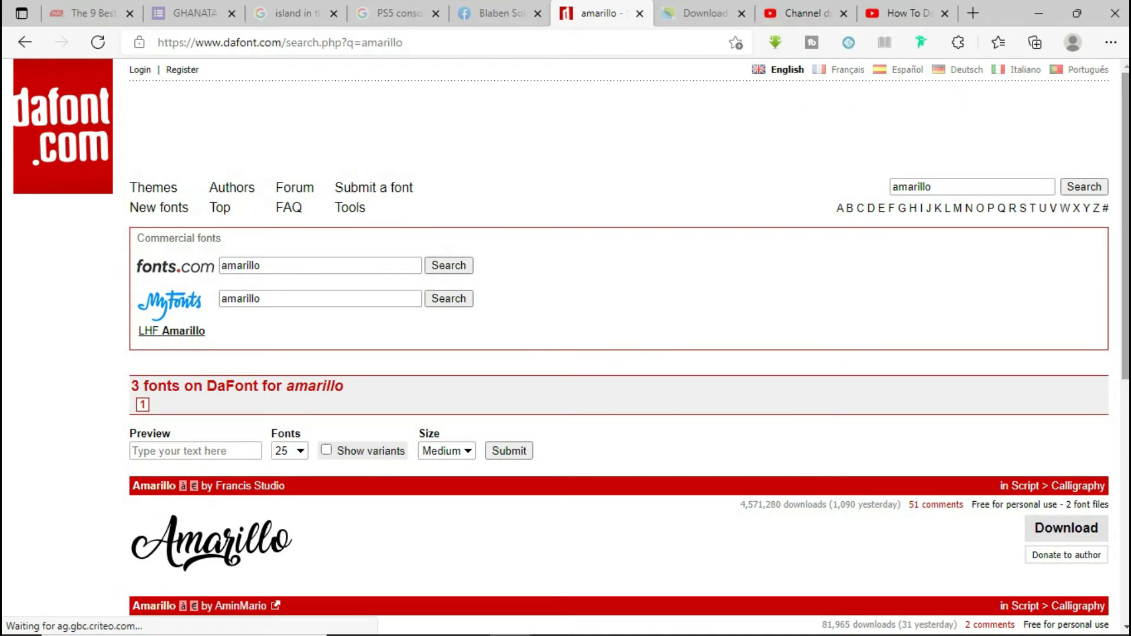
- Return to the DaFont home page, open the Script > Calligraphy category and browse its fonts
left_click(71, 121)
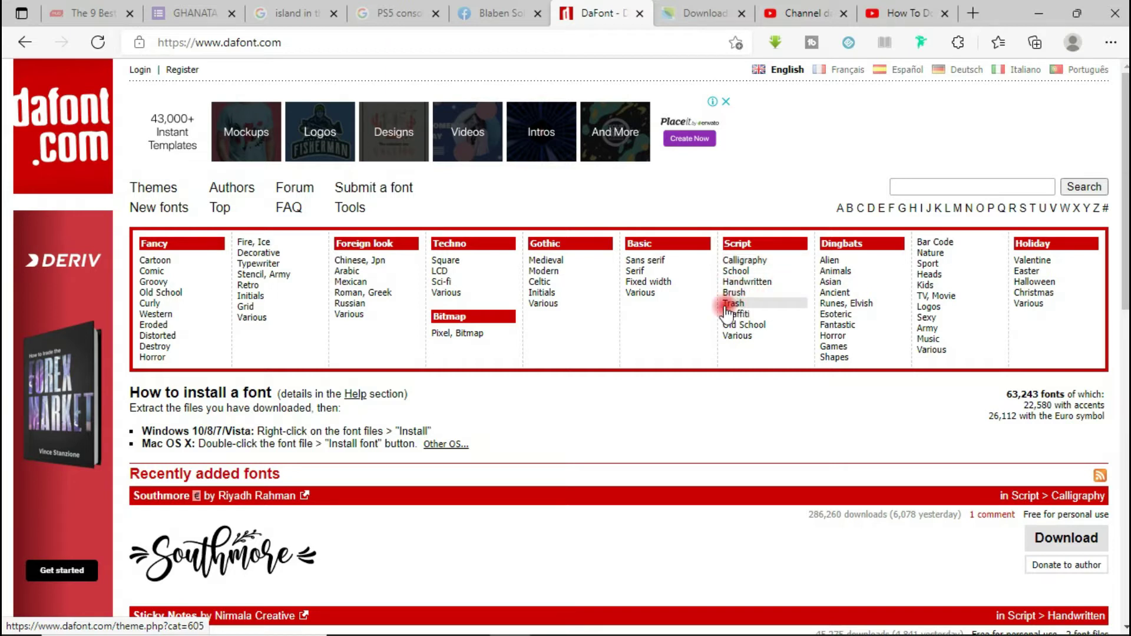
left_click(744, 260)
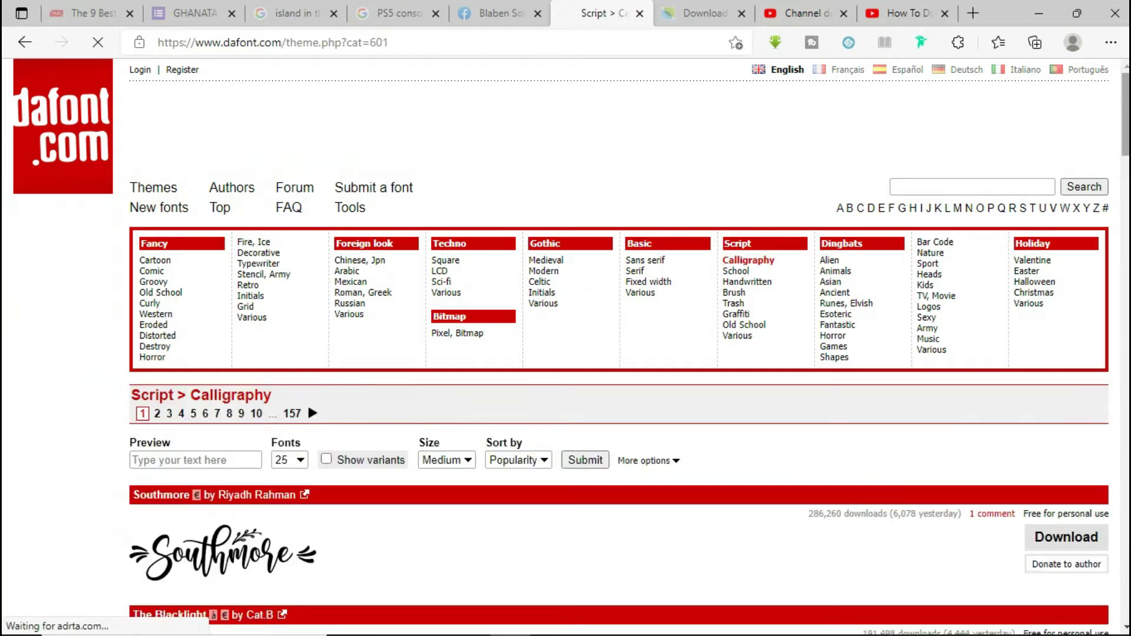
left_click(1122, 196)
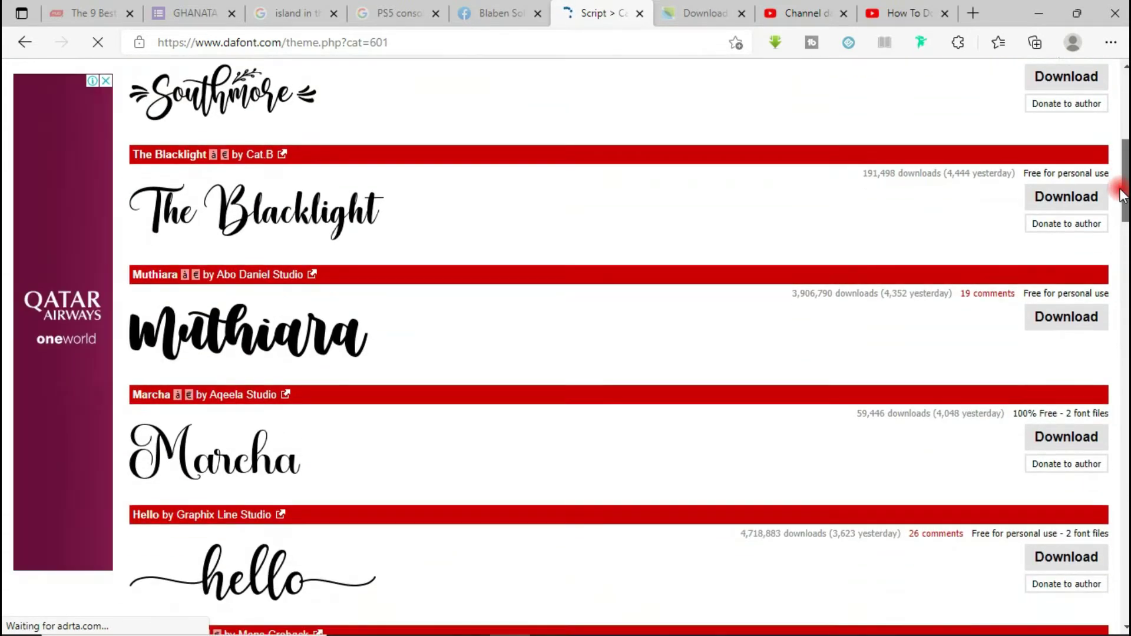
left_click_drag(1122, 196, 1115, 159)
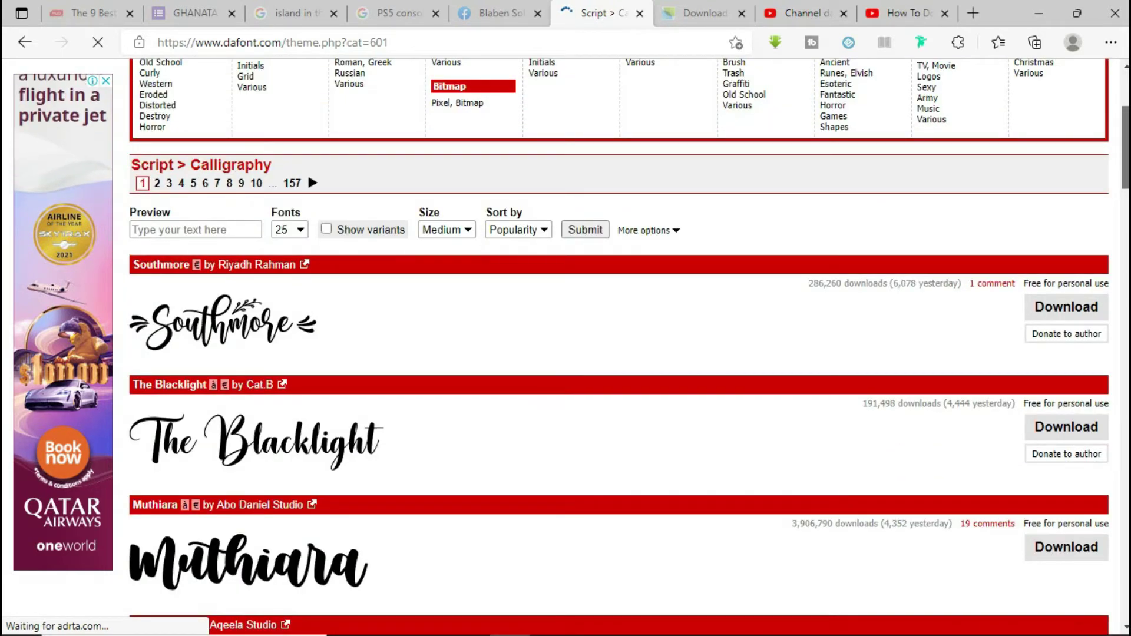
scroll(618, 353, "down", 1)
scroll(619, 348, "up", 5)
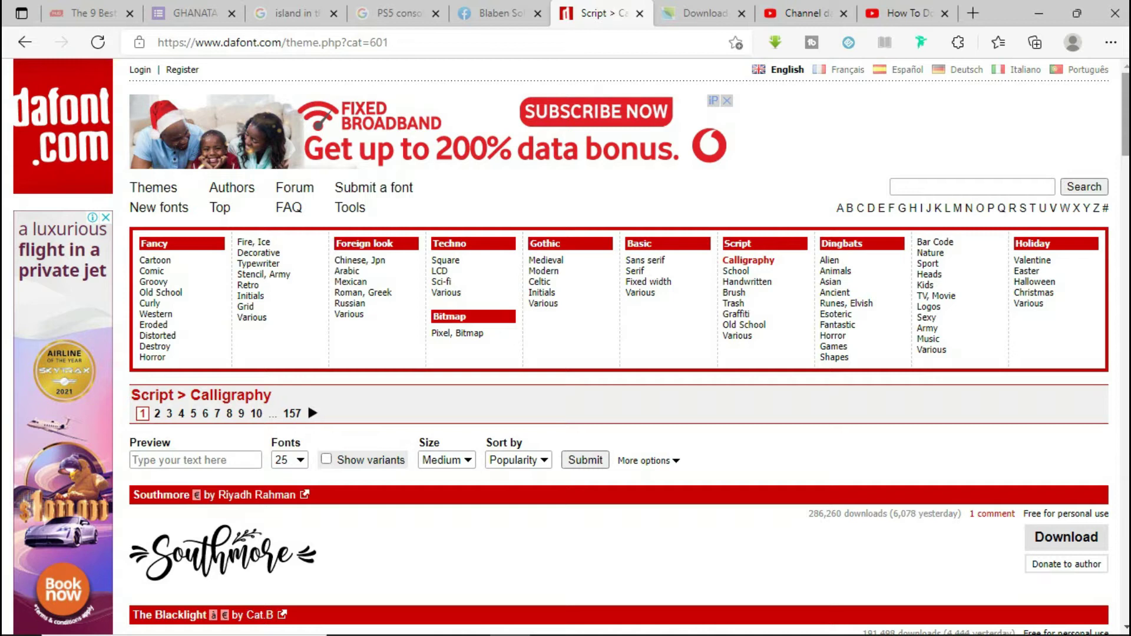
scroll(619, 353, "down", 2)
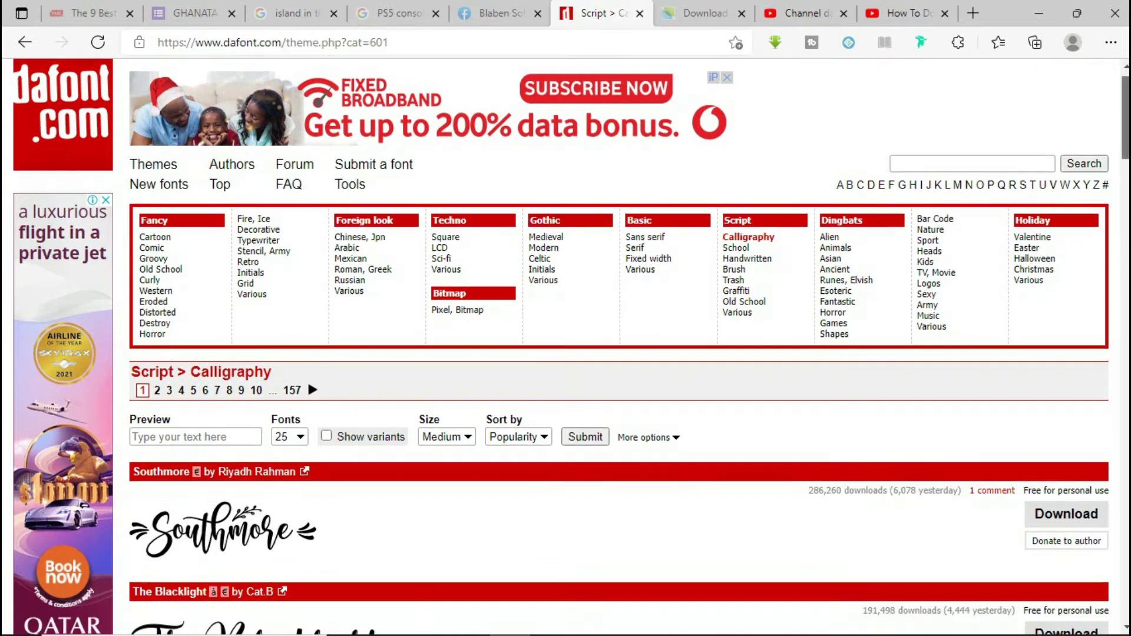
scroll(618, 353, "down", 1)
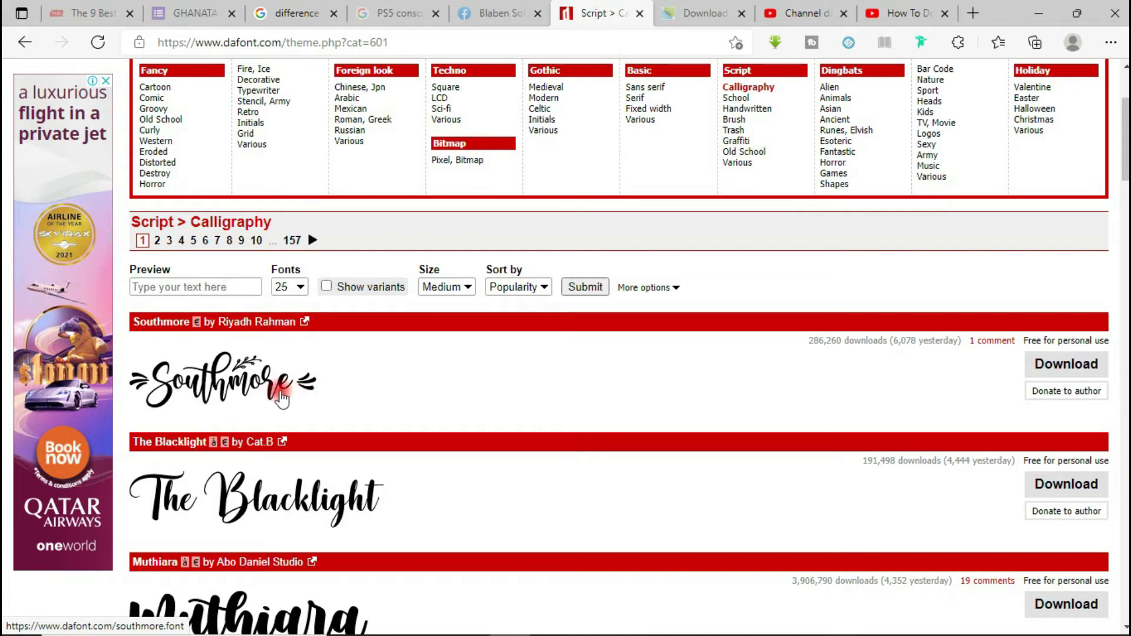
- Download the Southmore font and install Southmore.ttf from the southmore.zip archive
left_click(1089, 365)
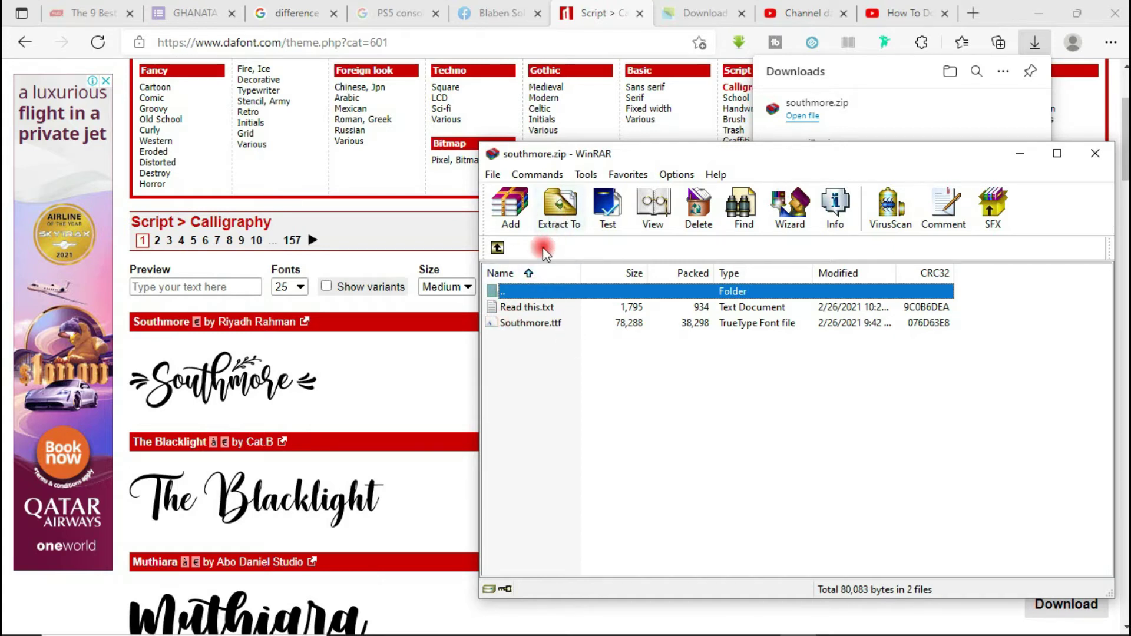
double_click(521, 324)
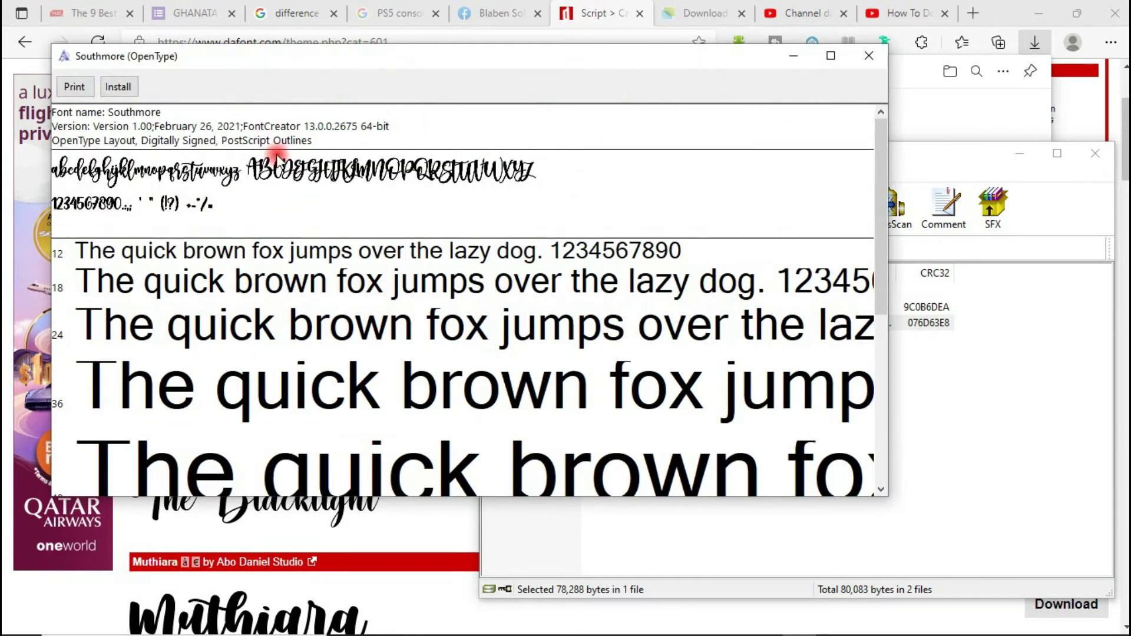
left_click(118, 87)
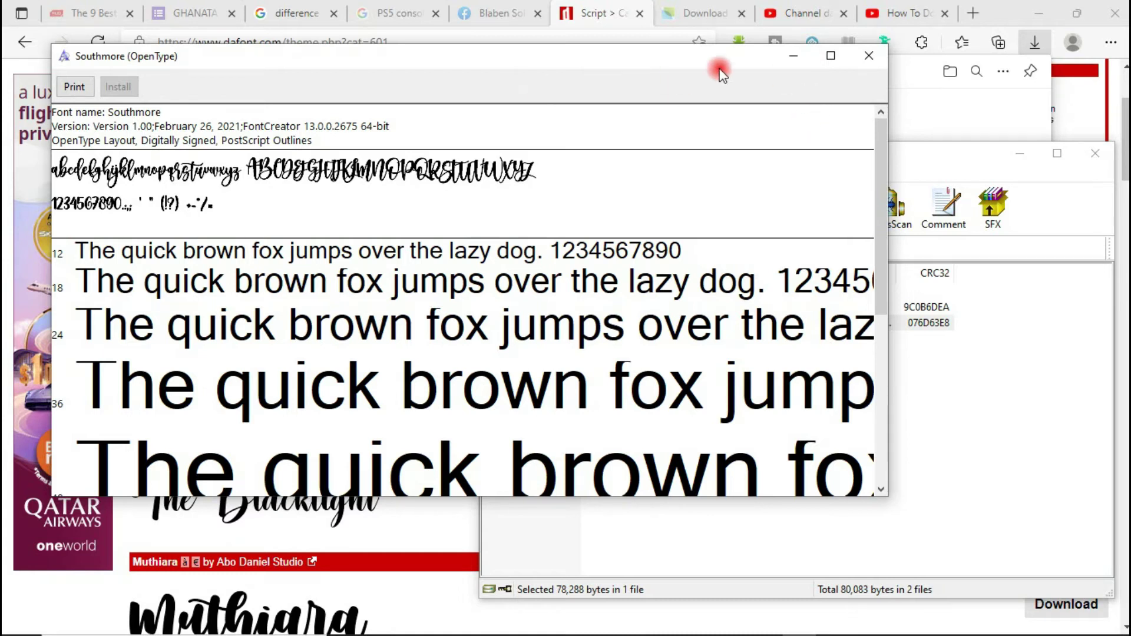
left_click(869, 55)
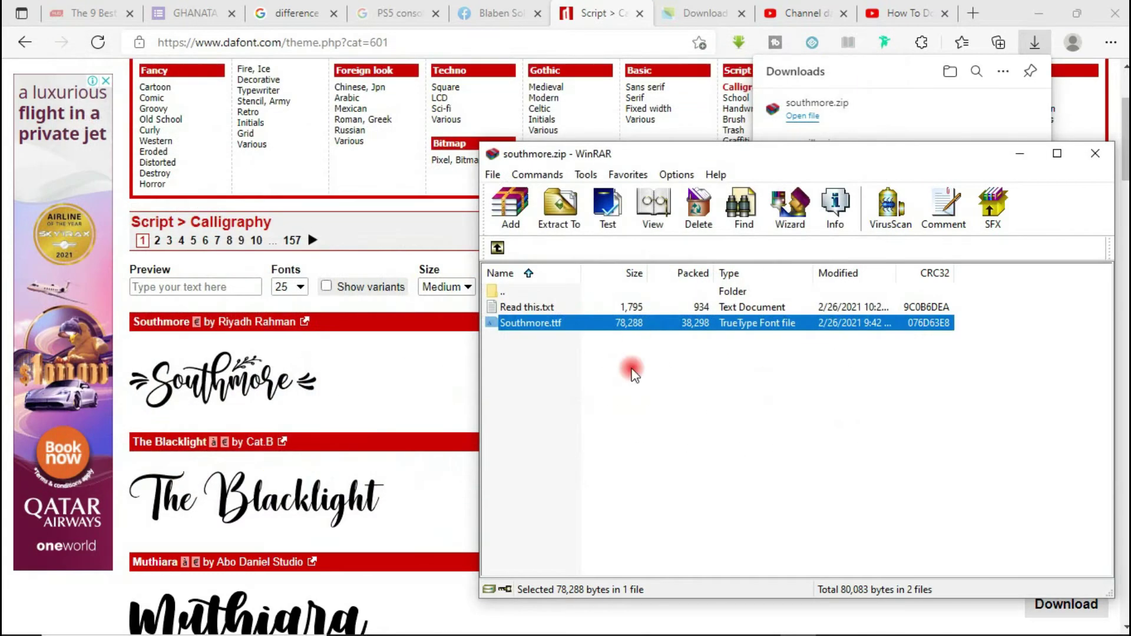
- Switch to Photoshop and create a new A5 document, 148 x 210 mm at 300 ppi
mouse_move(488, 633)
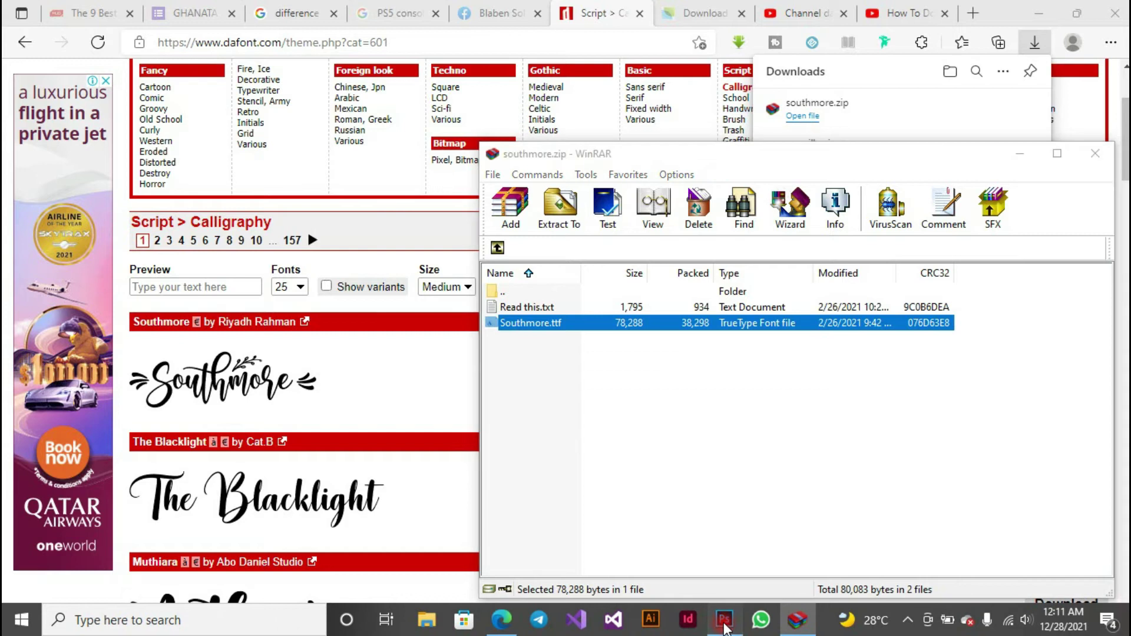
left_click(724, 620)
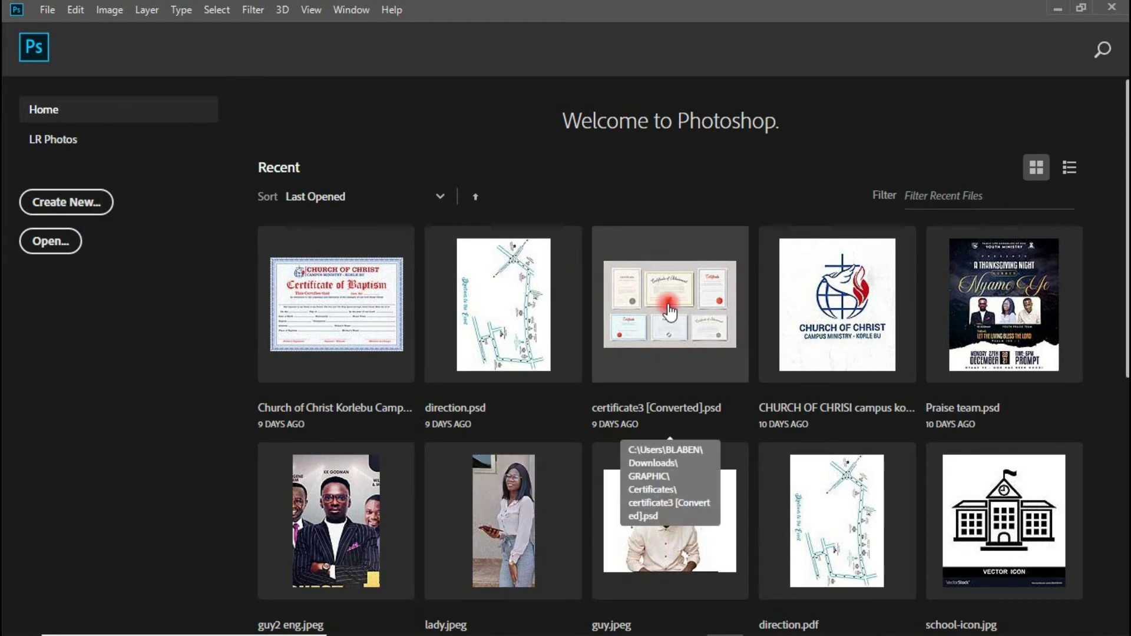
key("ctrl+n")
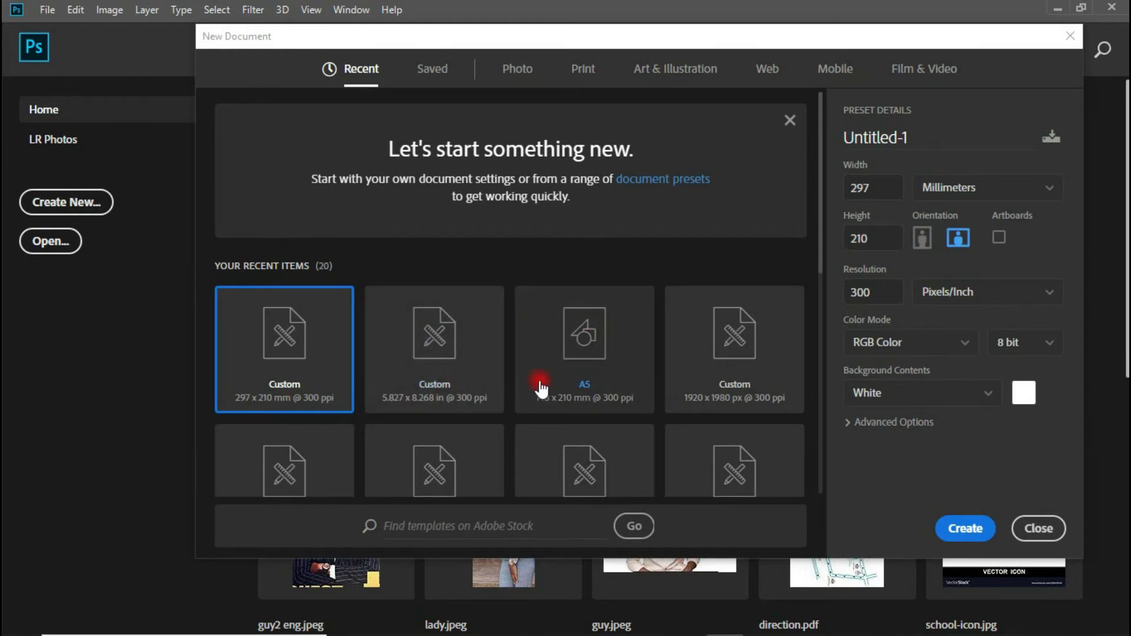
left_click(558, 393)
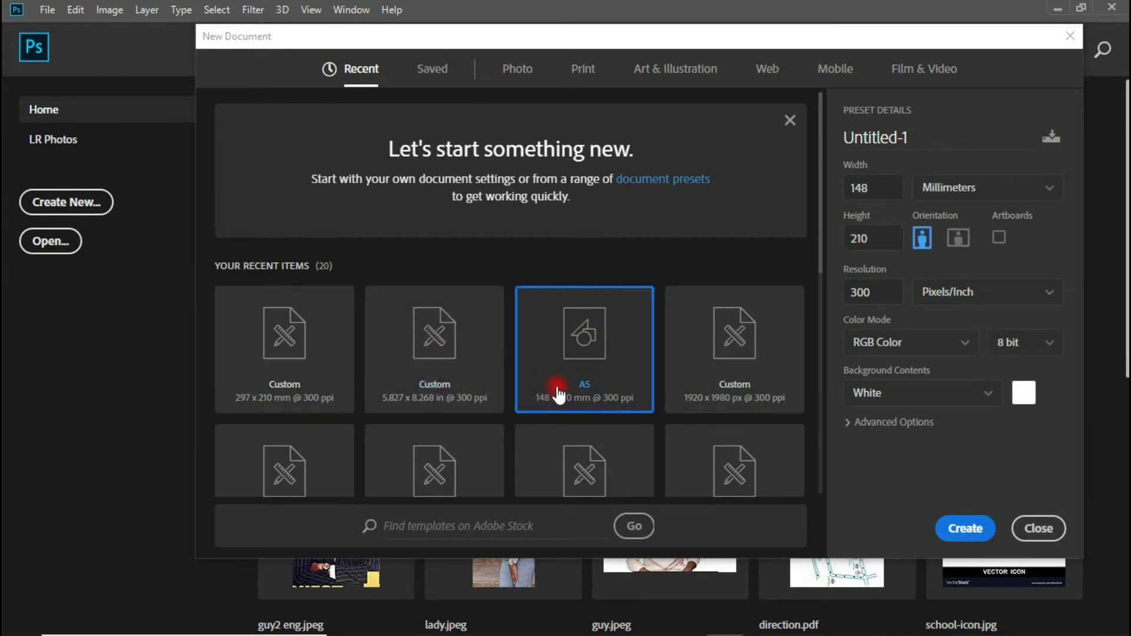
left_click(956, 534)
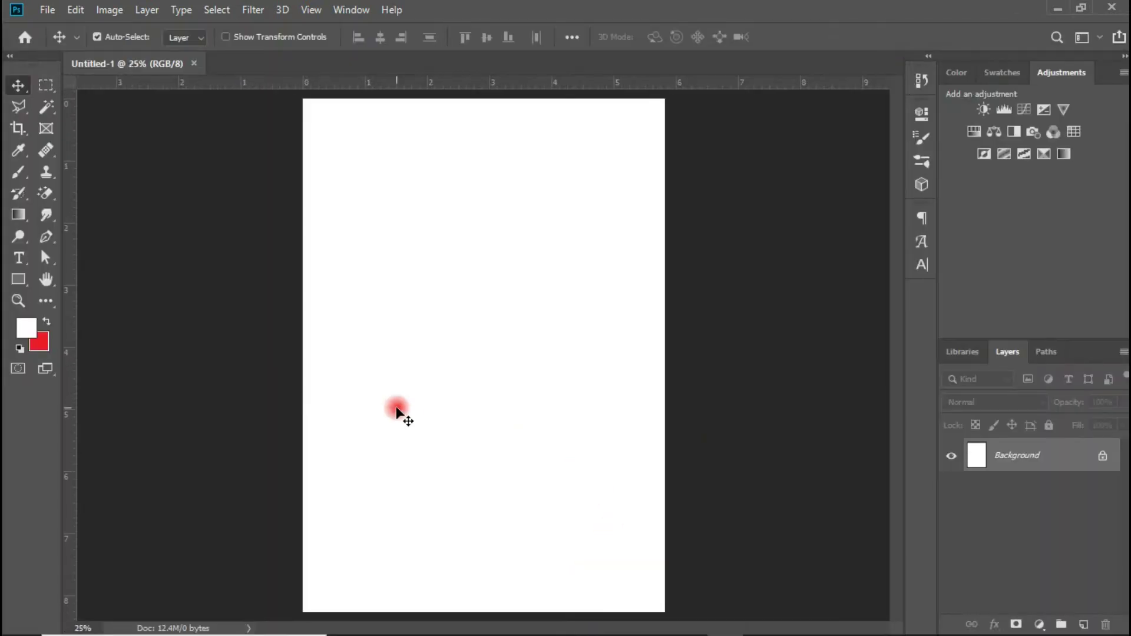
- Set the Type tool's text colour to red, e60000
left_click(18, 257)
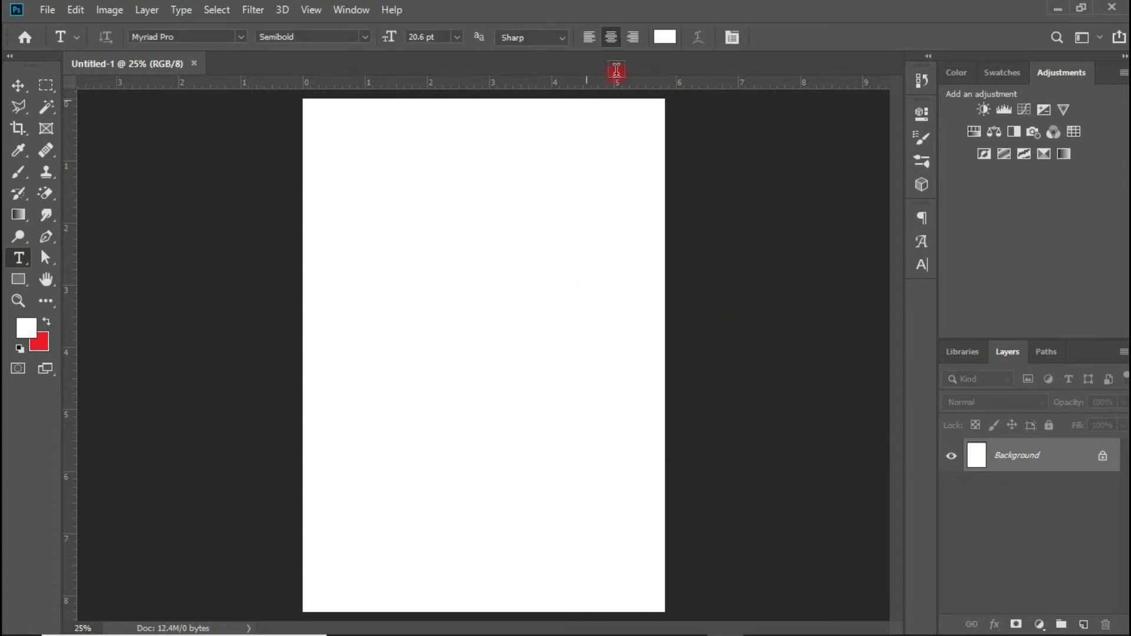
left_click(658, 39)
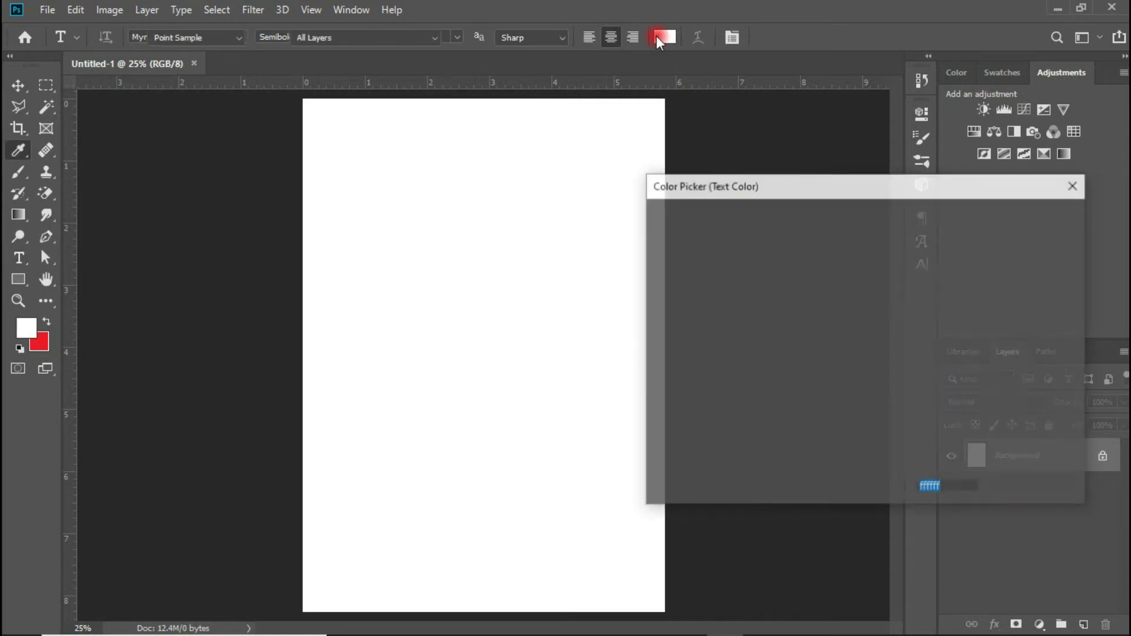
left_click(864, 245)
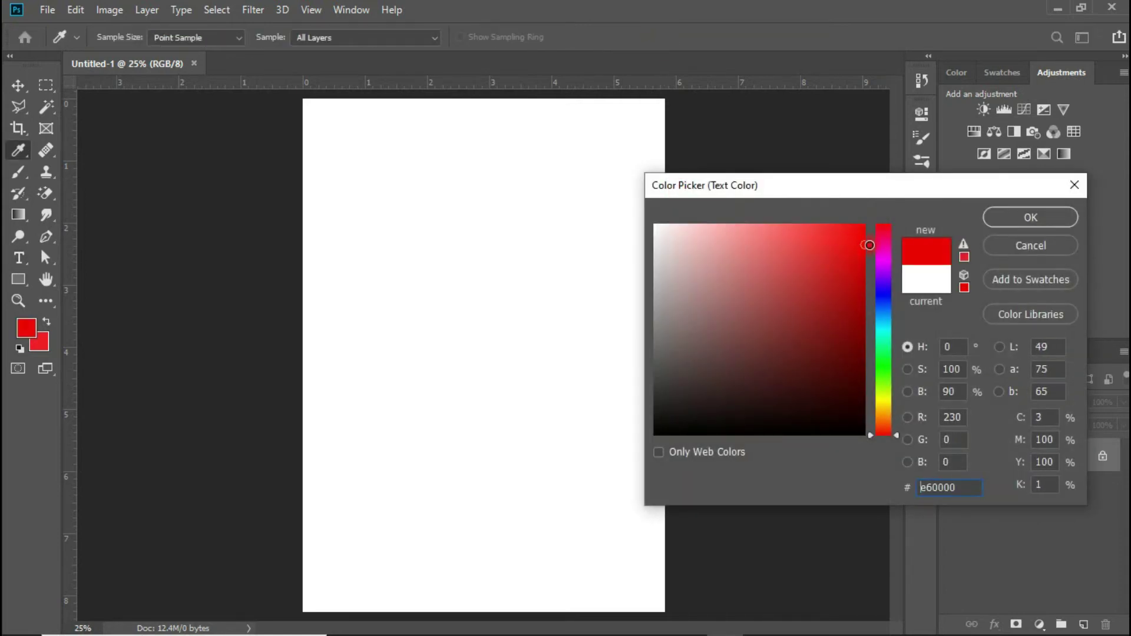
left_click(1038, 228)
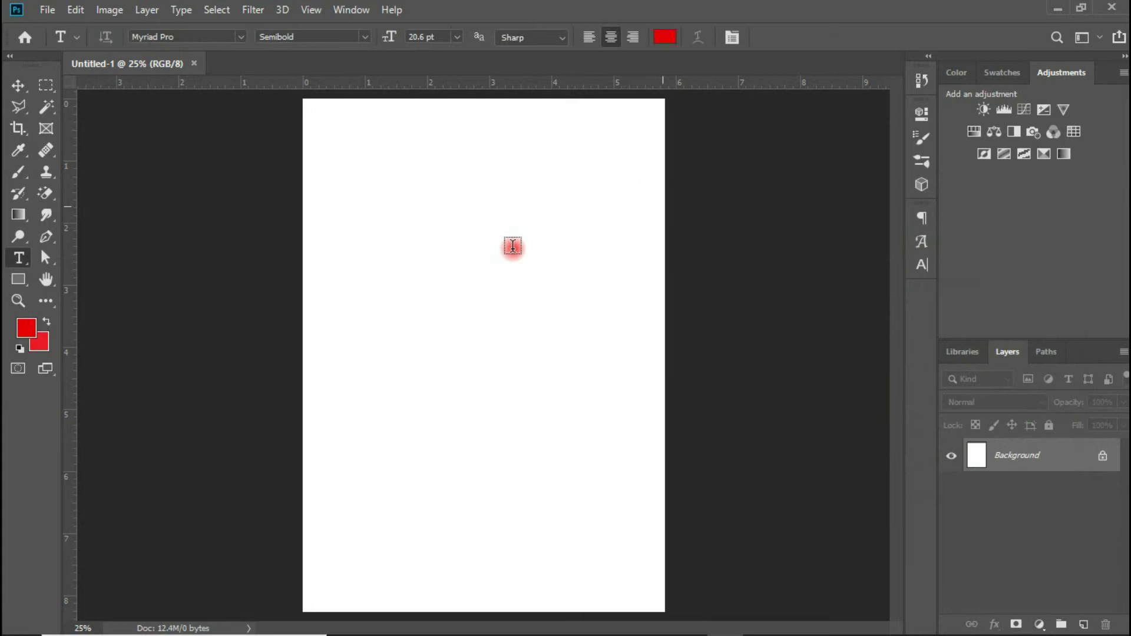
- Add a text line with a couple's two first names joined by "&" and move it to the upper middle of the page
left_click(371, 293)
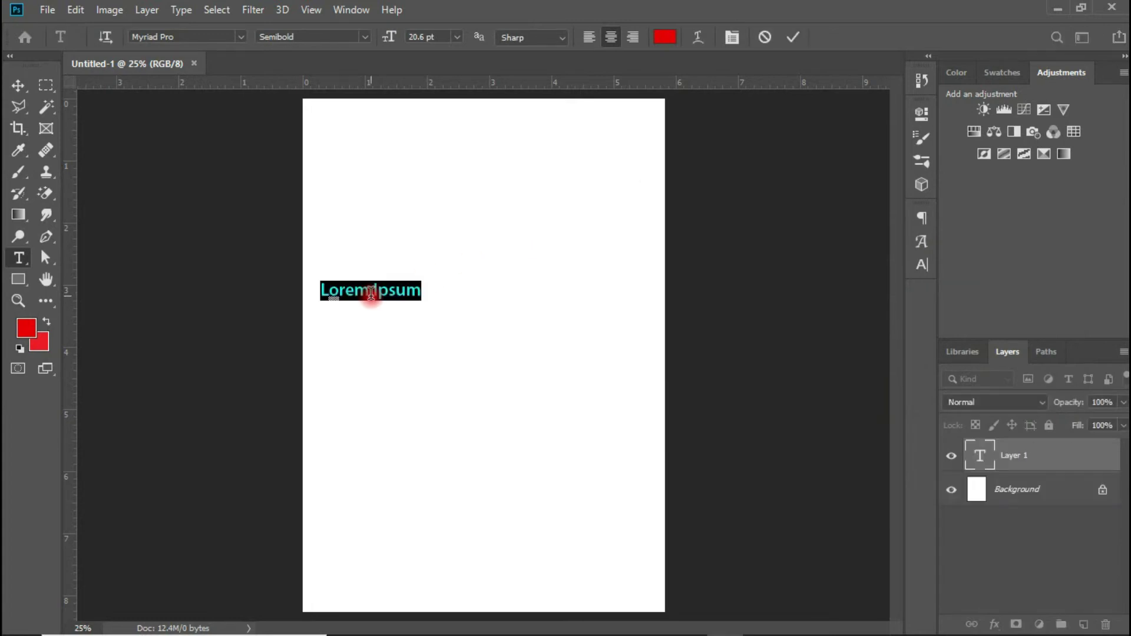
type("C")
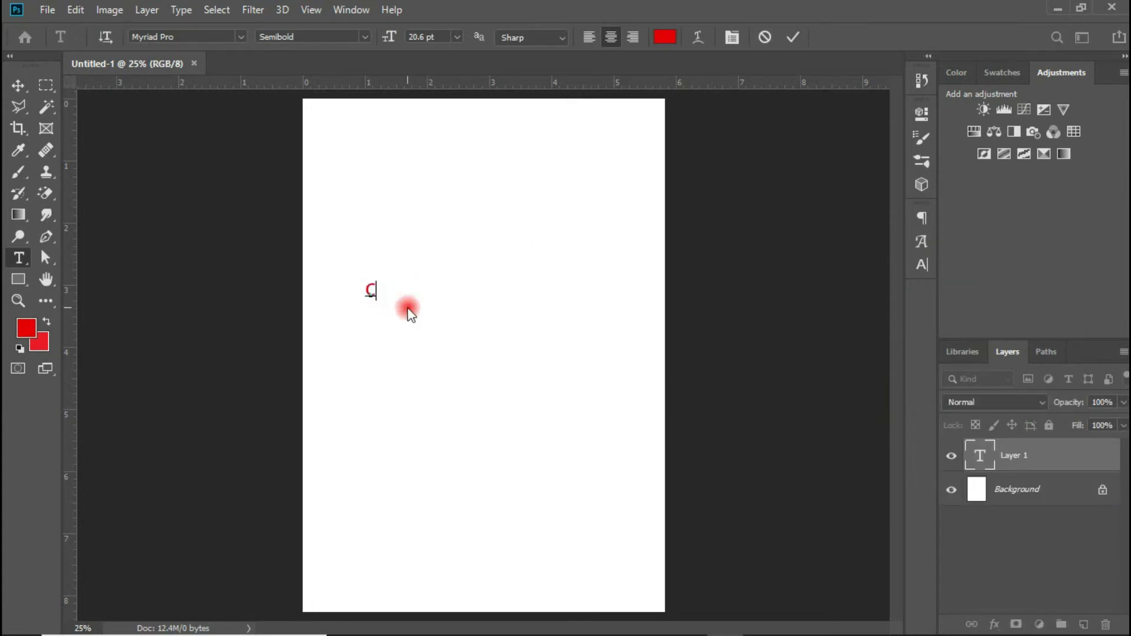
type("ynthia")
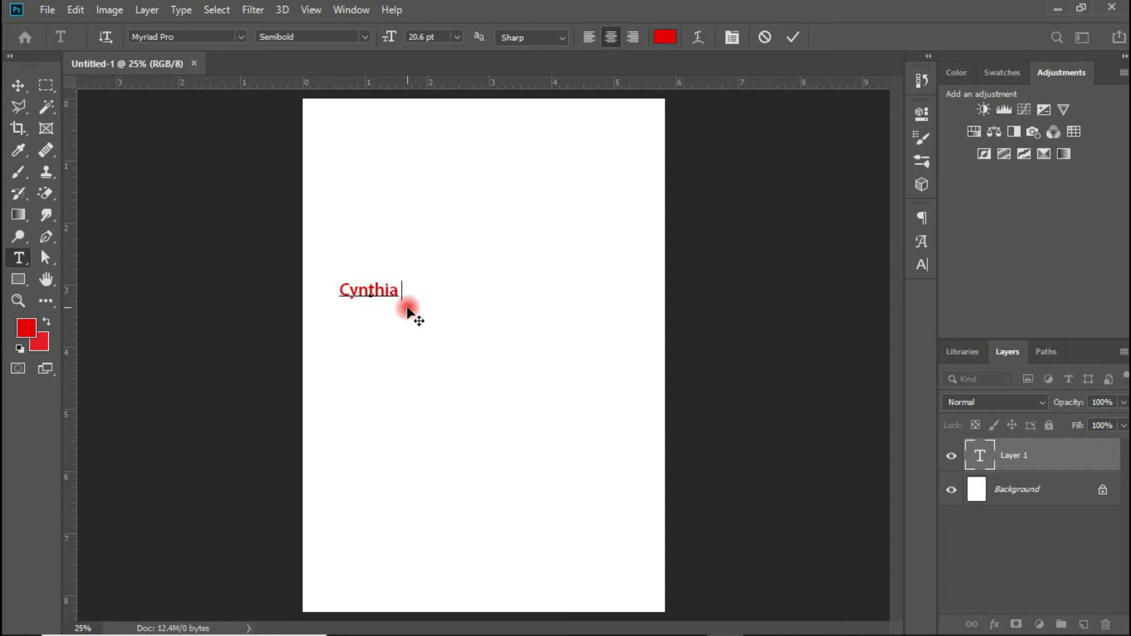
type(" *")
key("BackSpace")
type("& ")
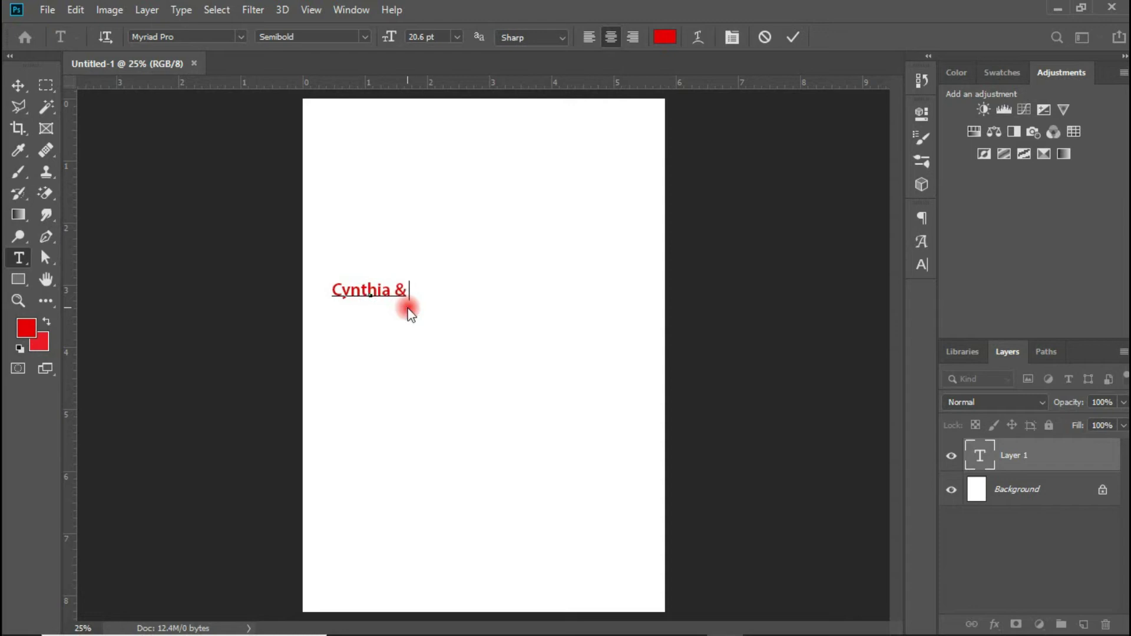
type("James")
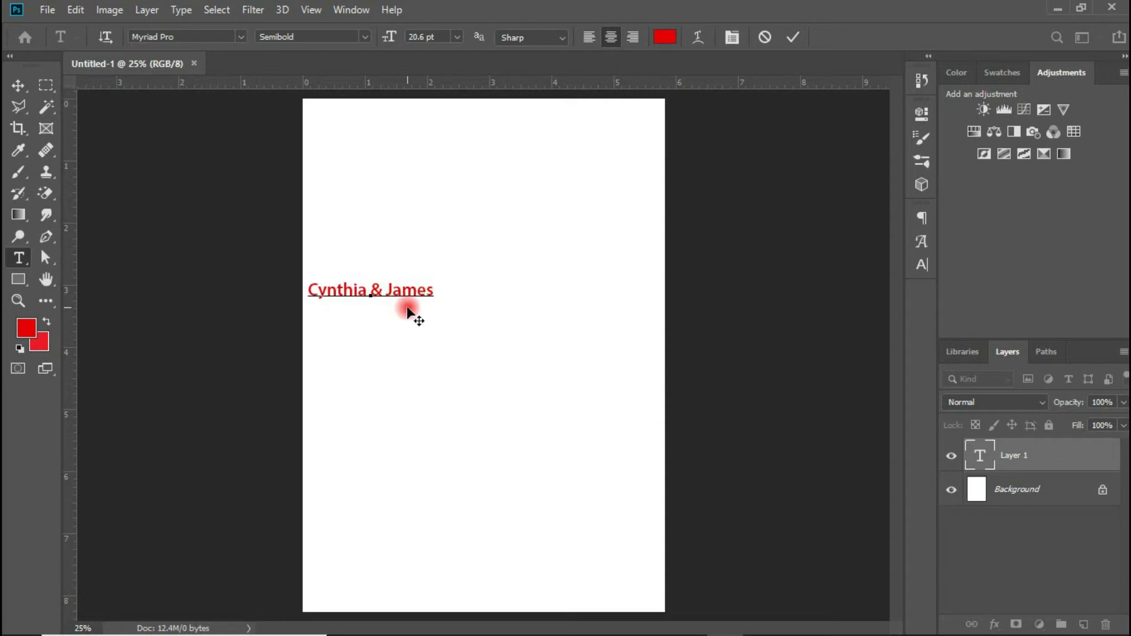
left_click(18, 85)
left_click_drag(412, 293, 485, 261)
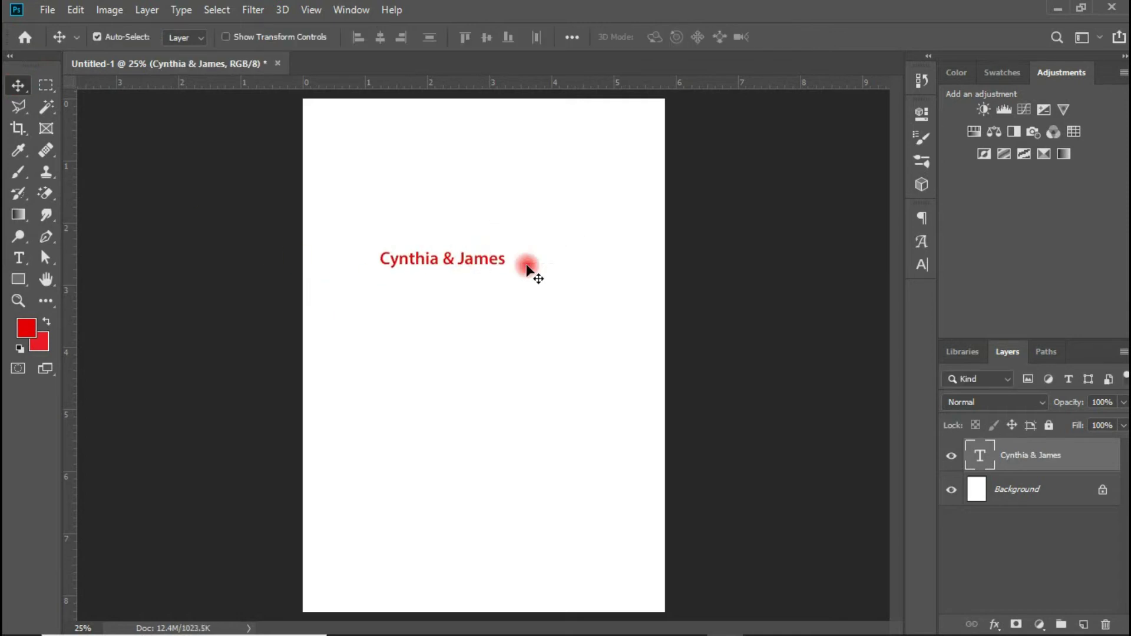
- Change the font of the couple's names text layer to Southmore Regular
left_click(922, 264)
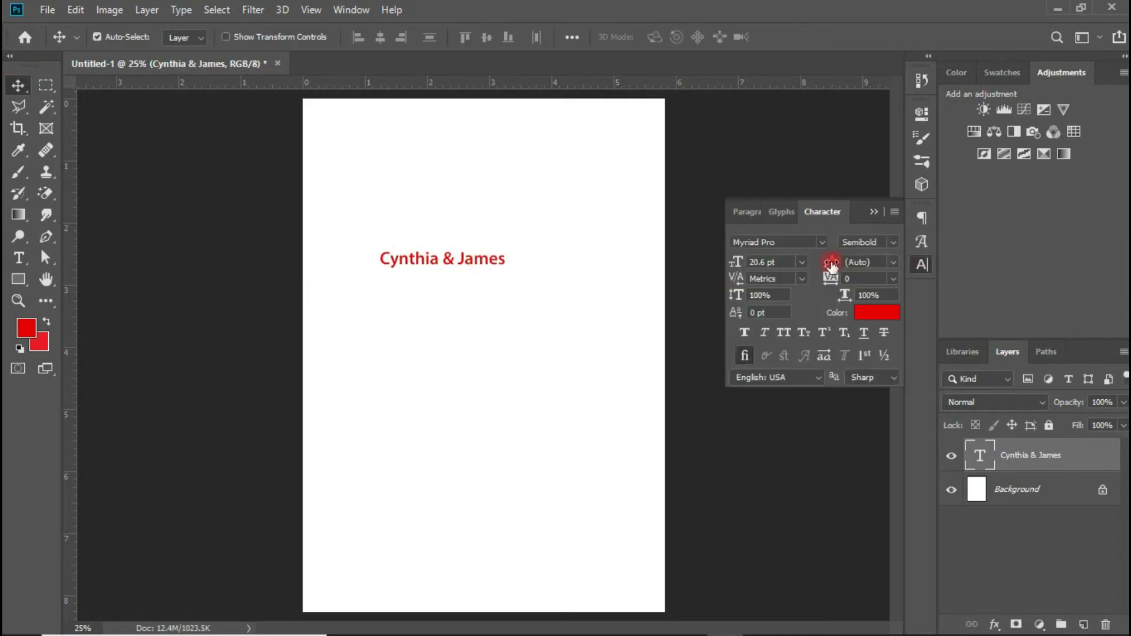
left_click(788, 244)
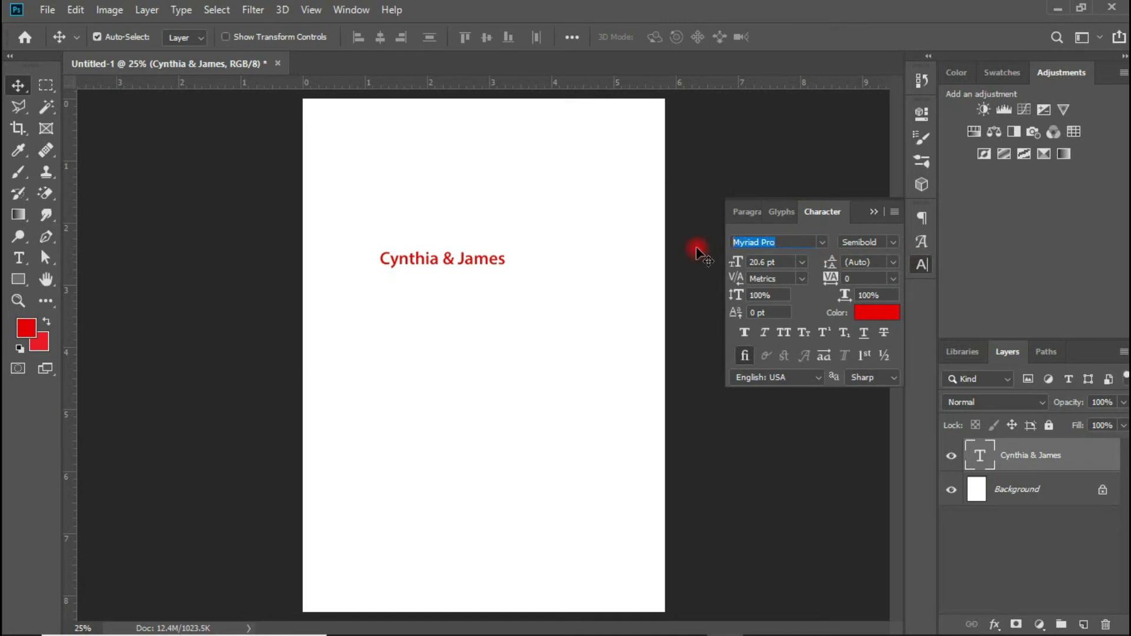
key("alt+Down")
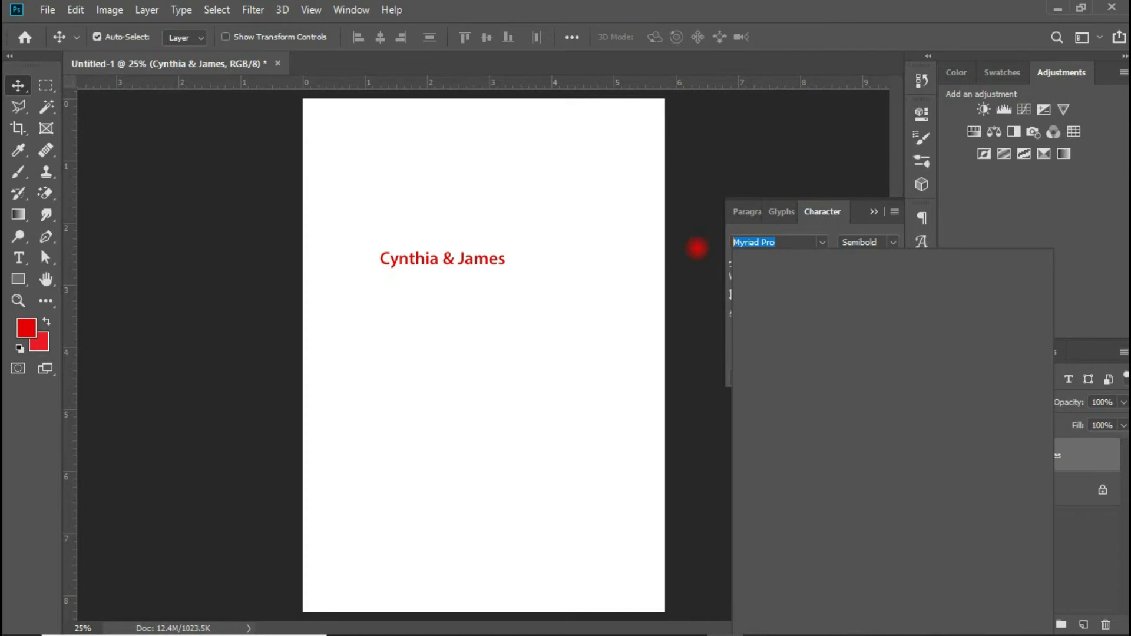
type("s")
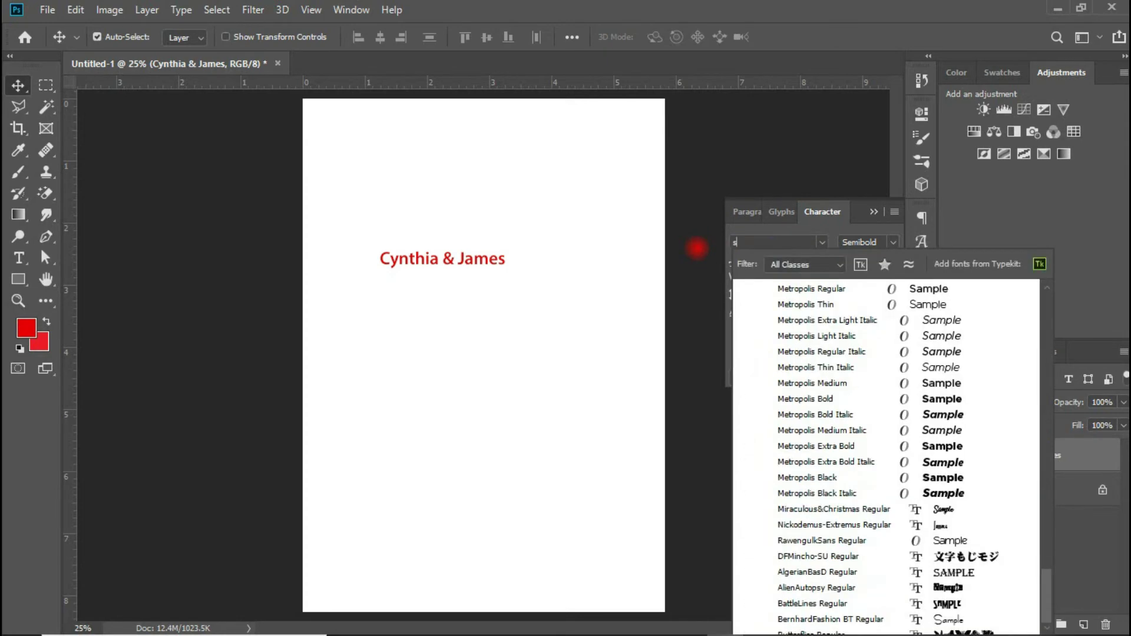
type("outhmore")
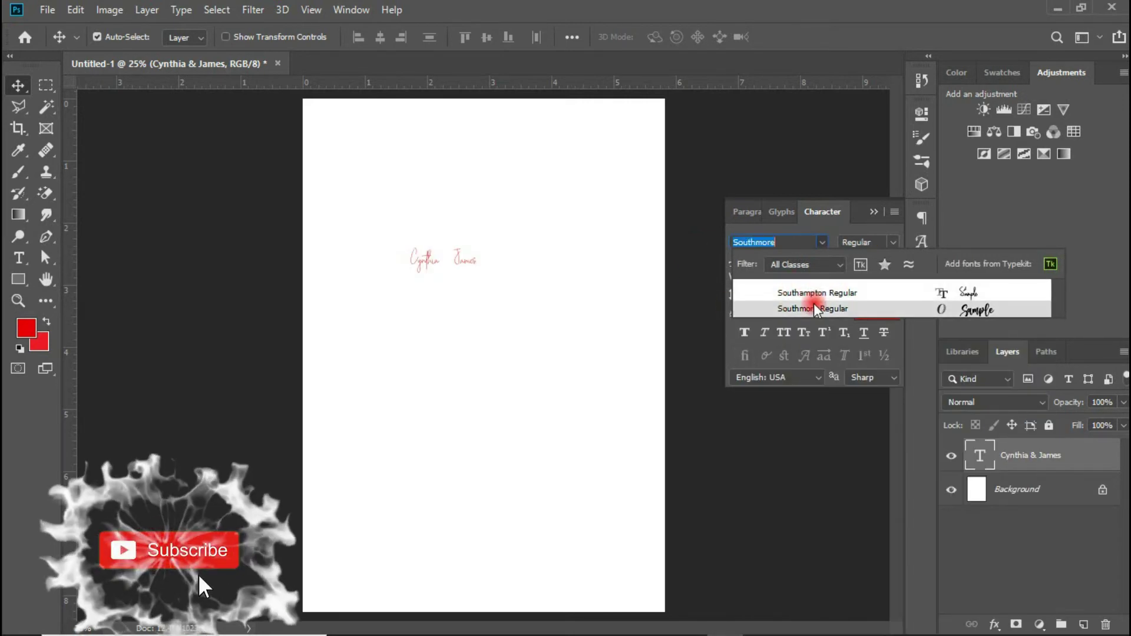
left_click(815, 309)
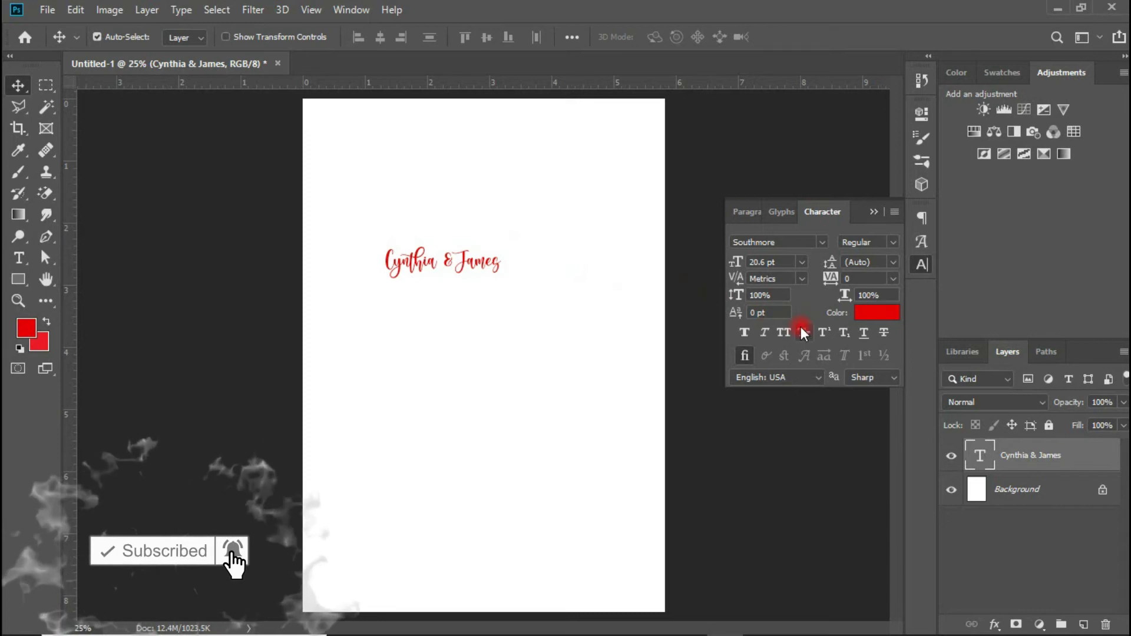
- Set the names text size to 52.6 pt and move the text fully inside the page, roughly centred across its width
left_click_drag(734, 263, 790, 263)
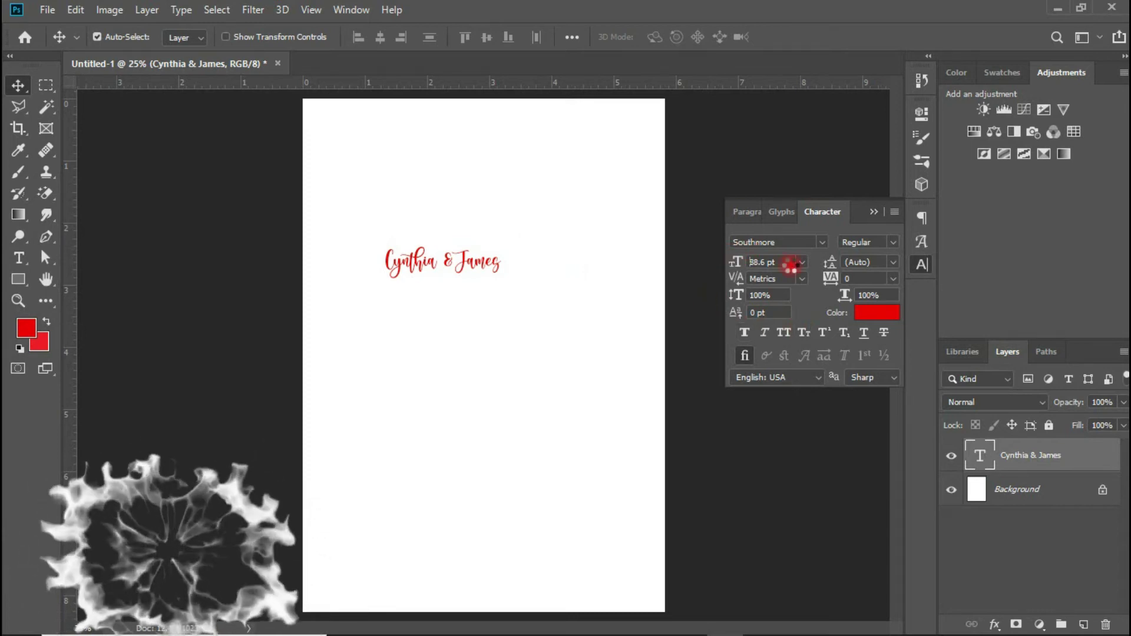
type("52.6")
key("Return")
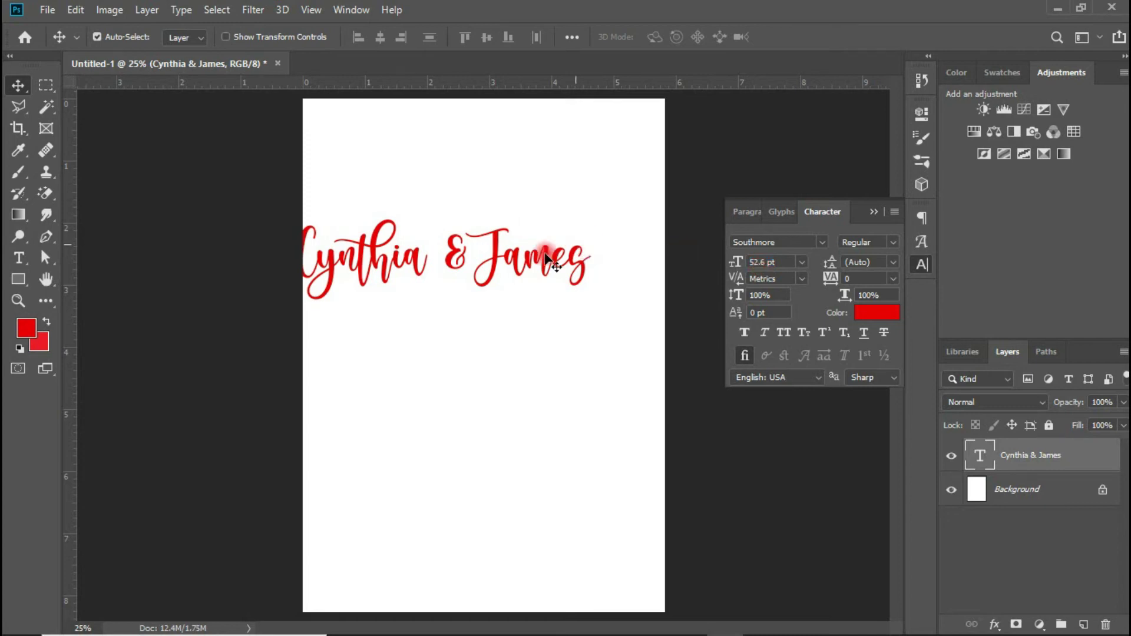
left_click_drag(496, 258, 526, 263)
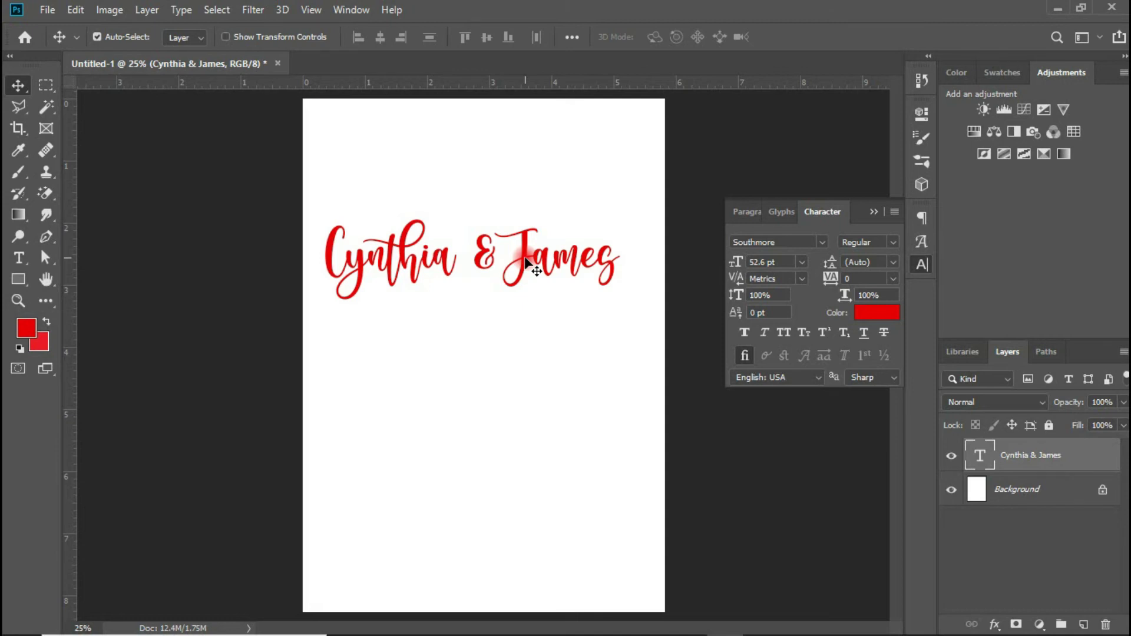
- Switch to the browser and open the Southmore font's page from DaFont's Calligraphy list
mouse_move(533, 631)
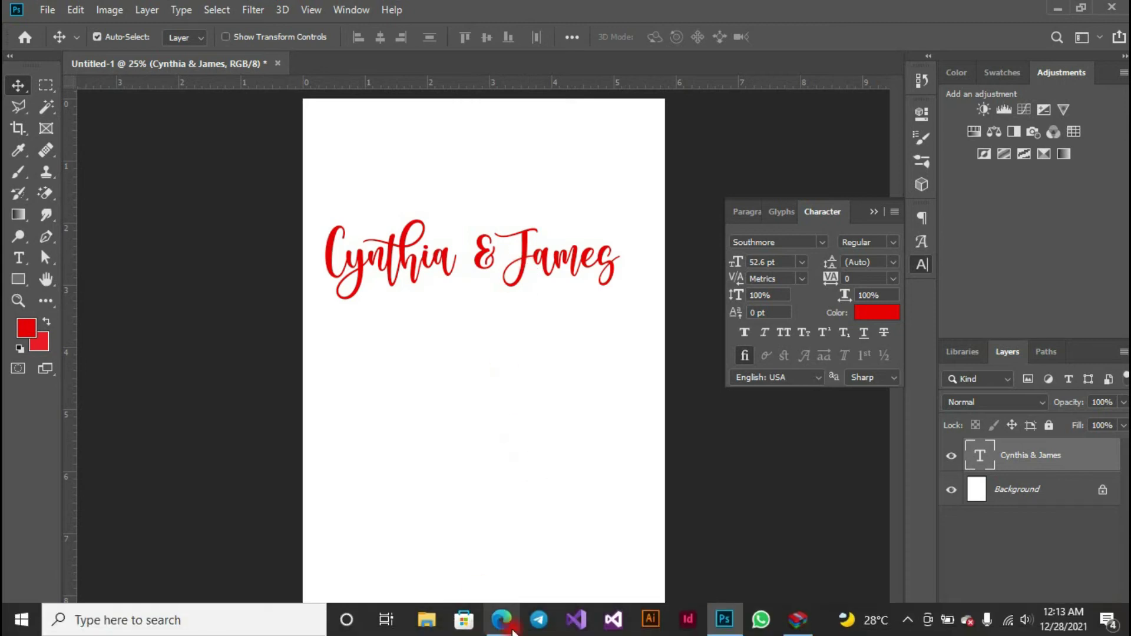
left_click(502, 619)
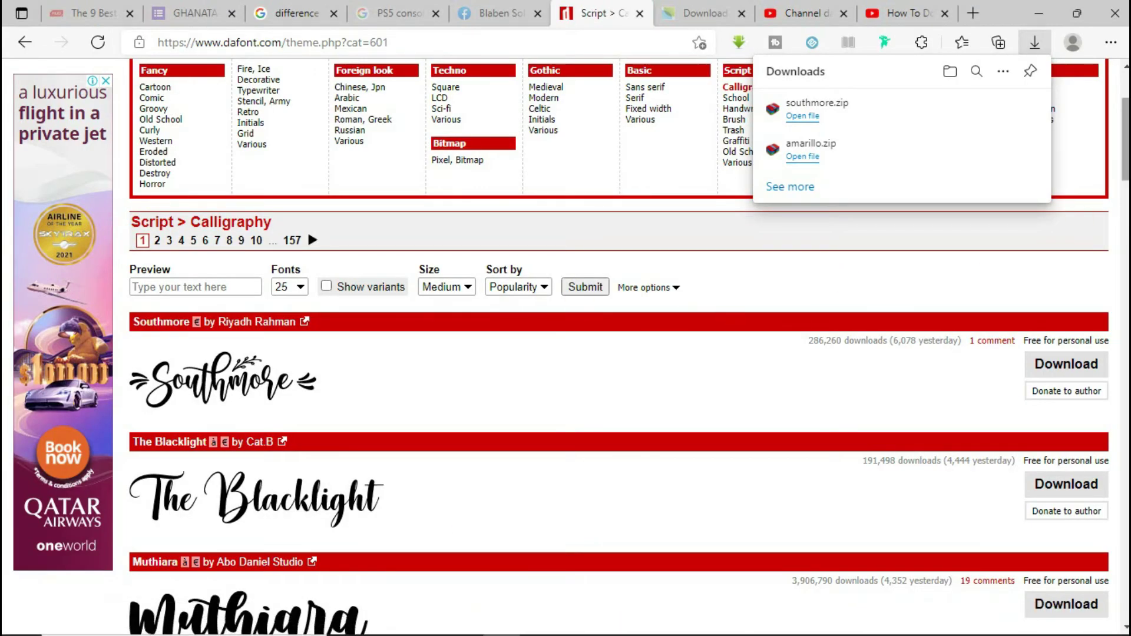
left_click_drag(1124, 144, 1124, 120)
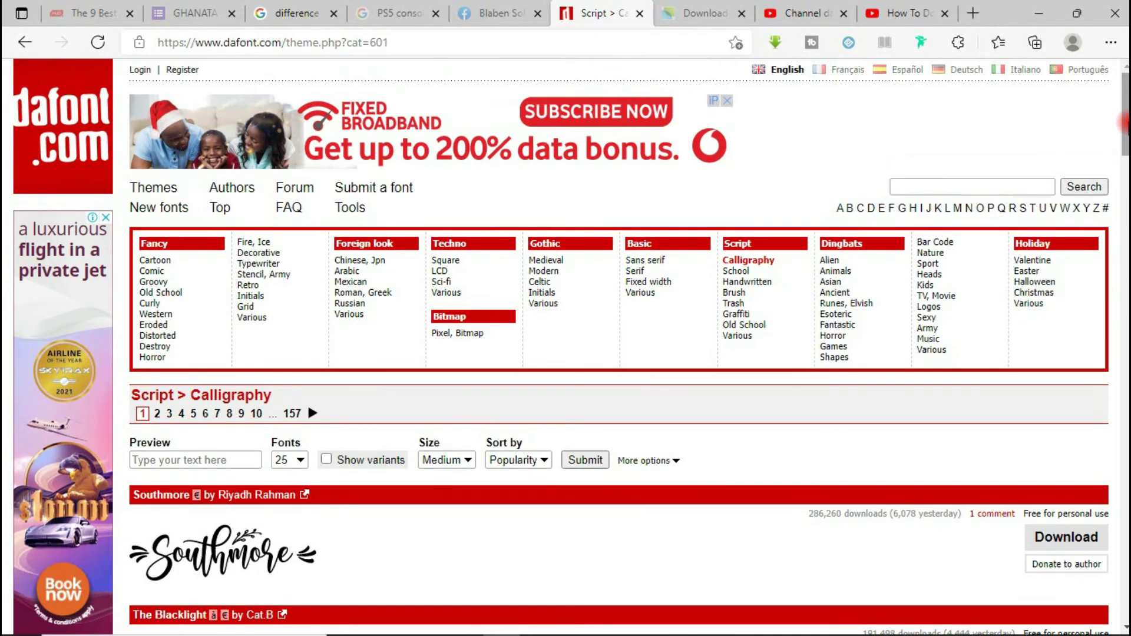
left_click_drag(1124, 124, 1124, 143)
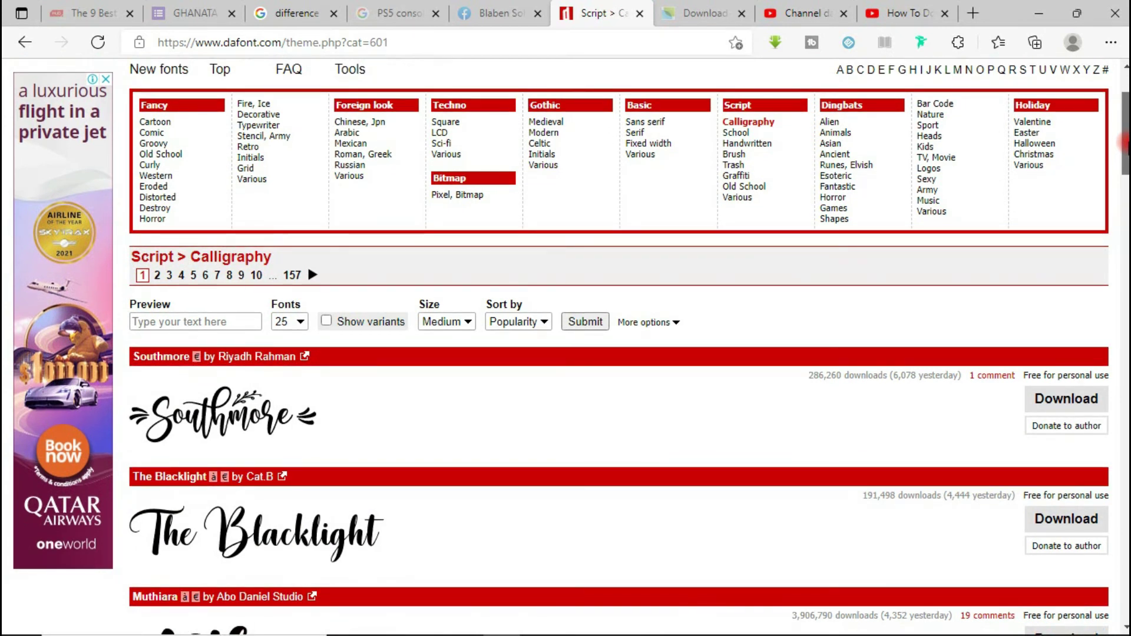
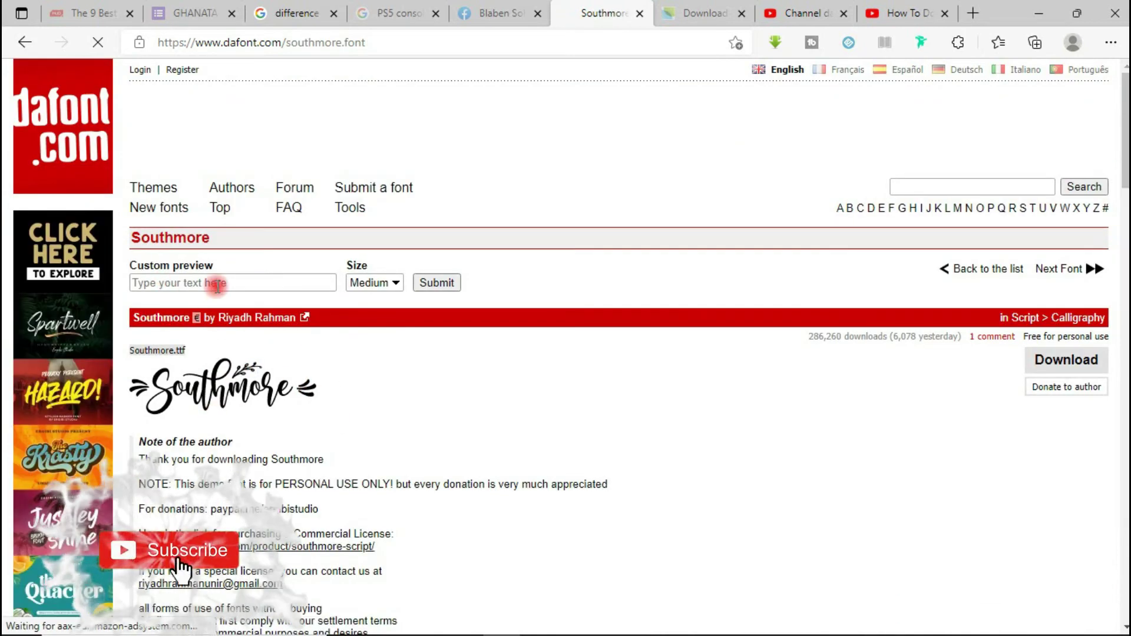
- Preview the Southmore font with the couple's two first names joined by "&" as custom text at Medium size
left_click(235, 284)
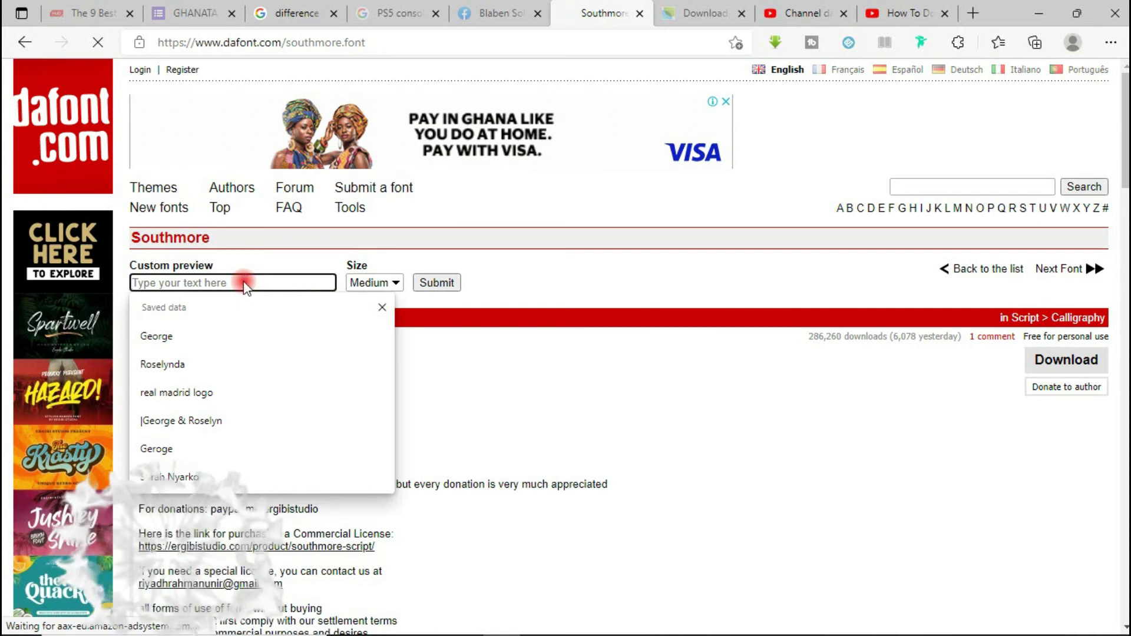
type("Cynthia ")
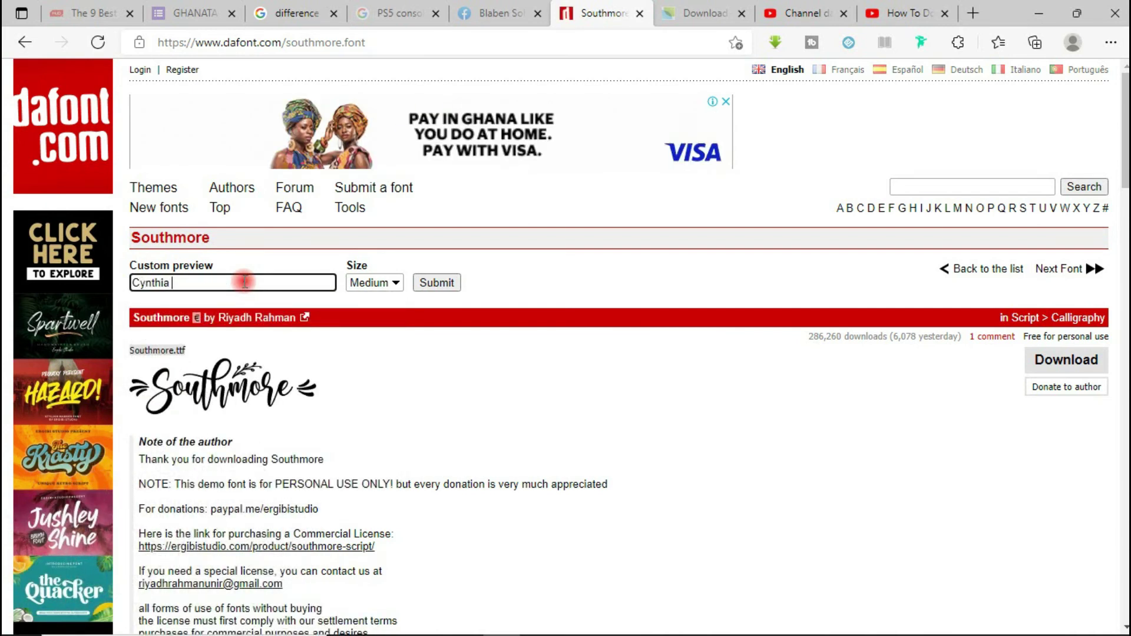
type("& J")
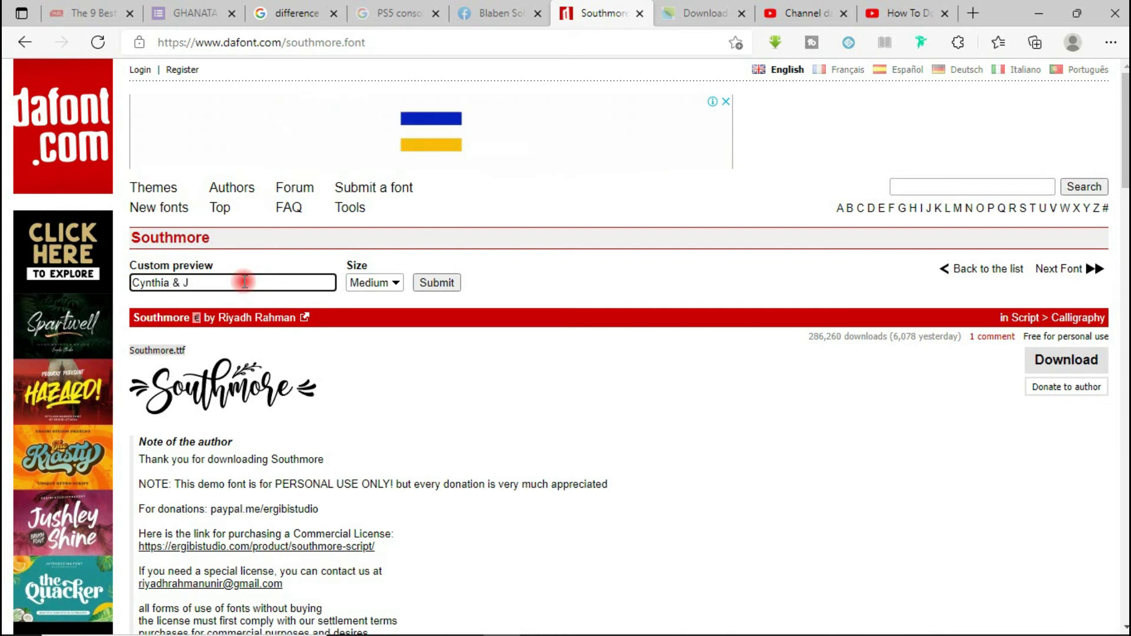
type("ames")
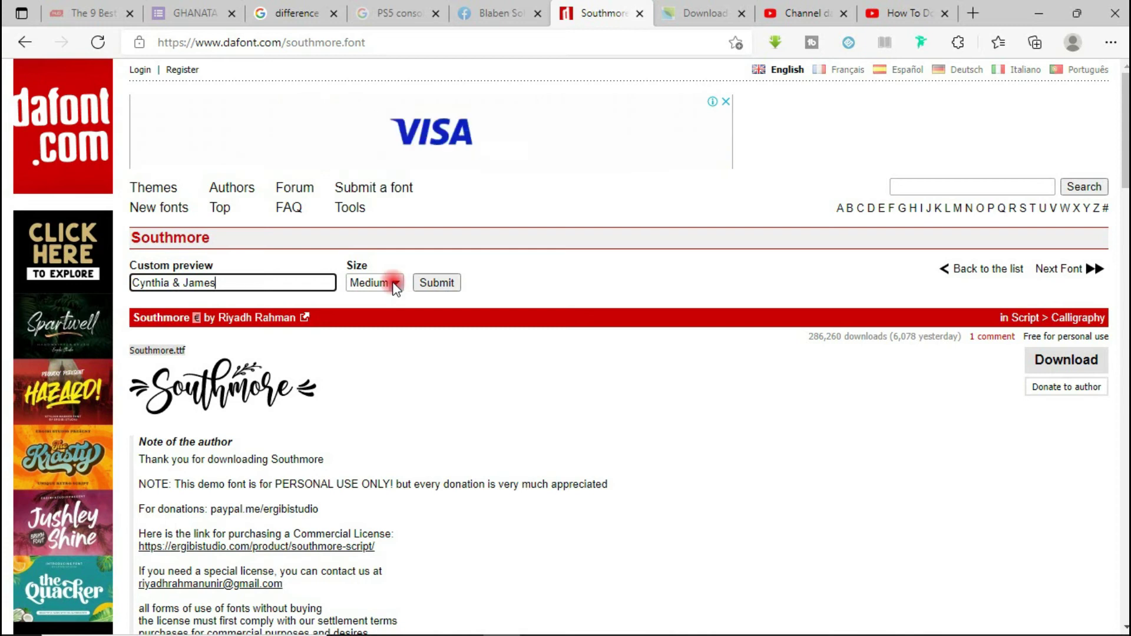
left_click(395, 285)
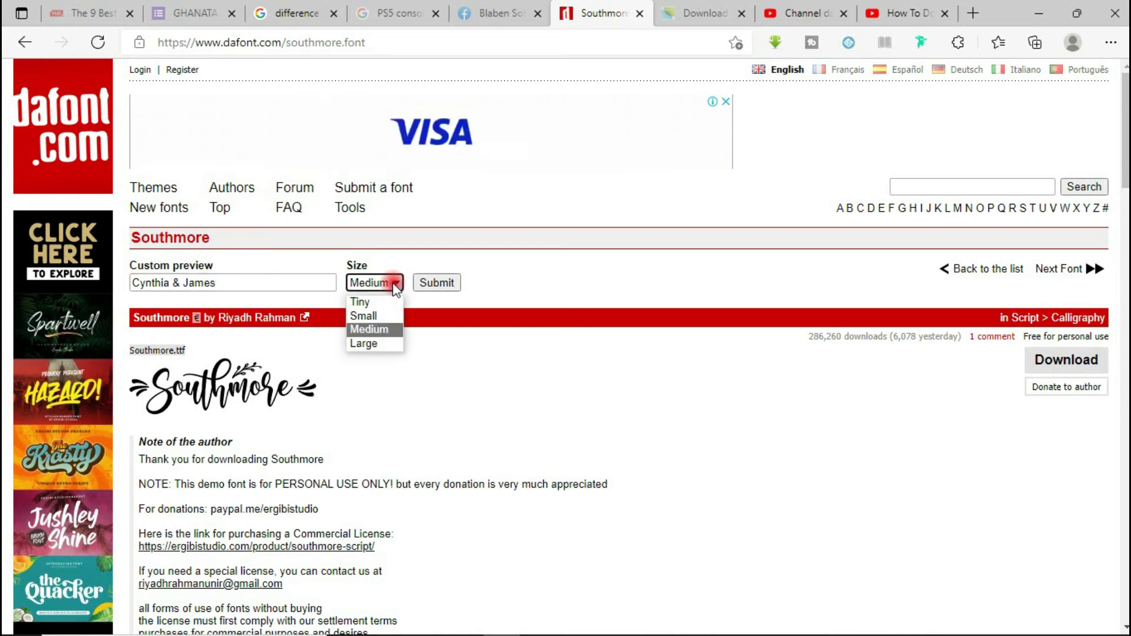
left_click(377, 330)
left_click(436, 283)
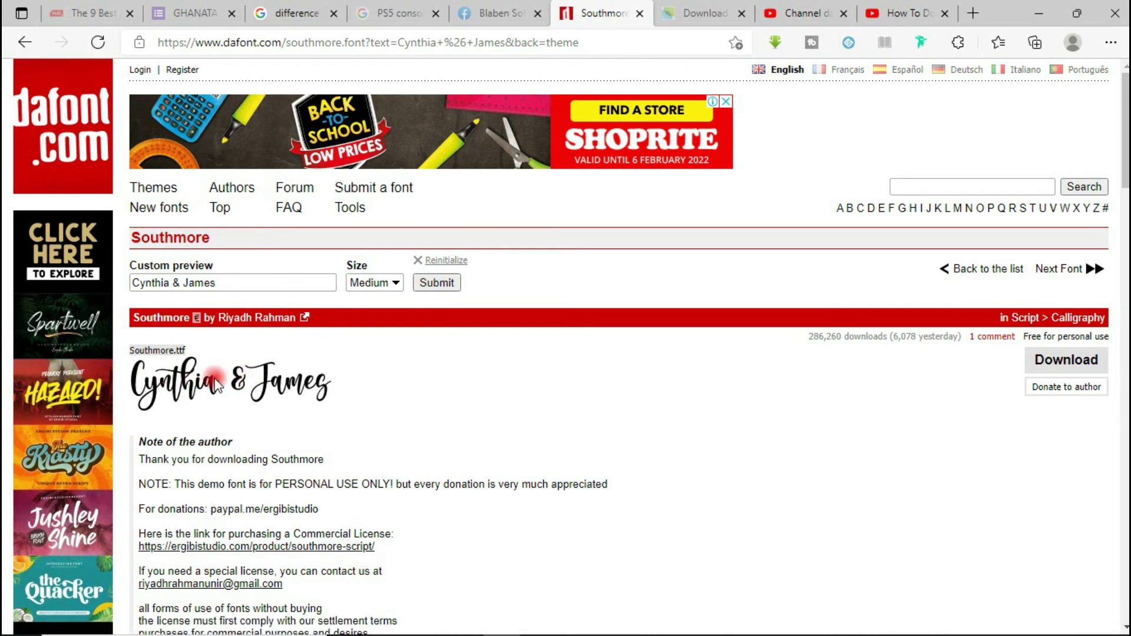
- Switch to Photoshop to compare the names text with the DaFont preview, and return to the browser
mouse_move(566, 634)
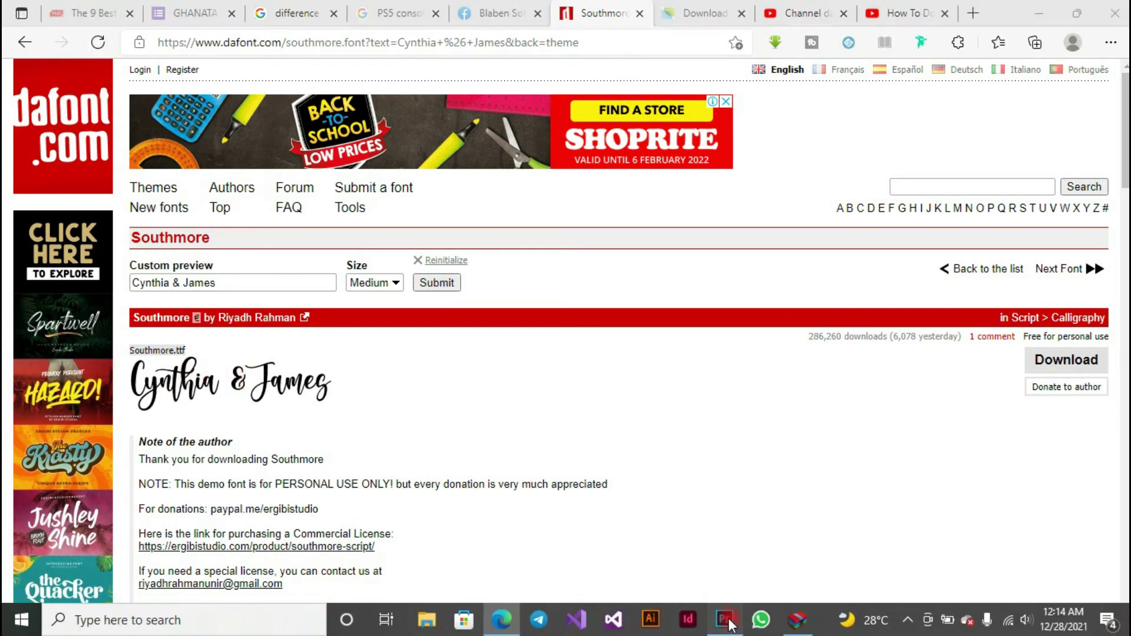
left_click(725, 620)
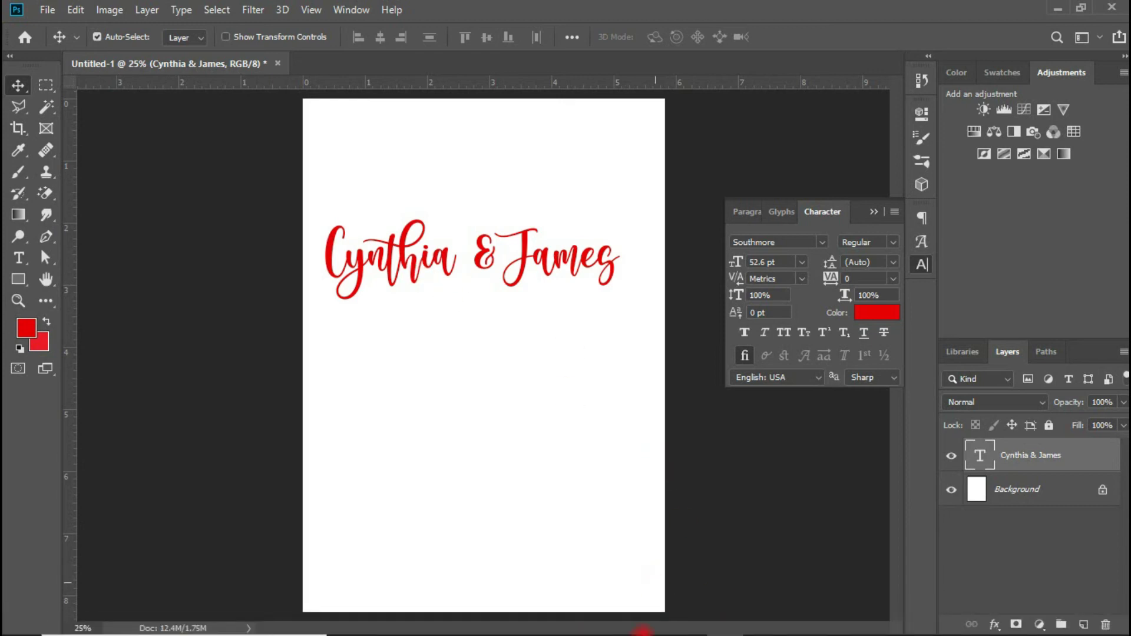
left_click(724, 619)
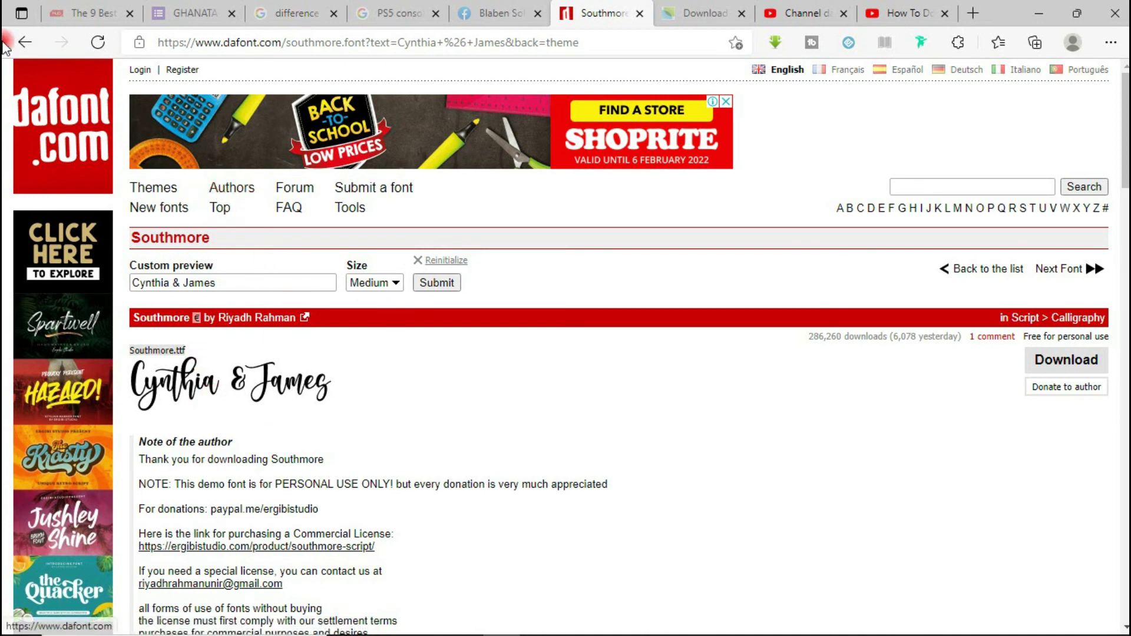
- Go back to DaFont's Script > Calligraphy list and browse the fonts listed below Southmore
left_click(24, 42)
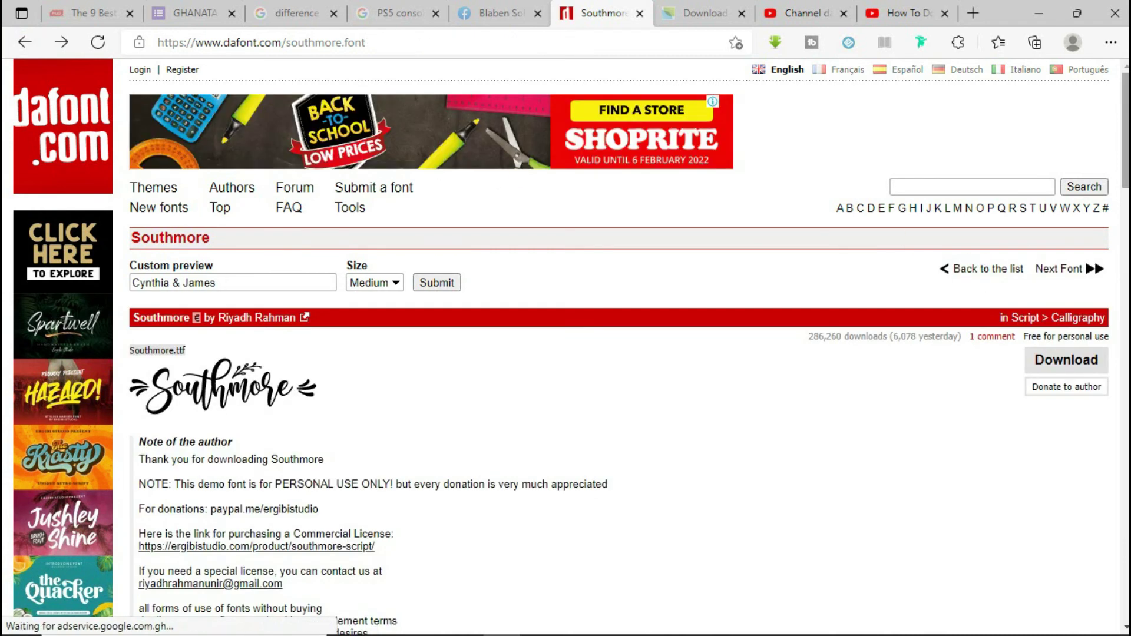
scroll(985, 273, "down", 3)
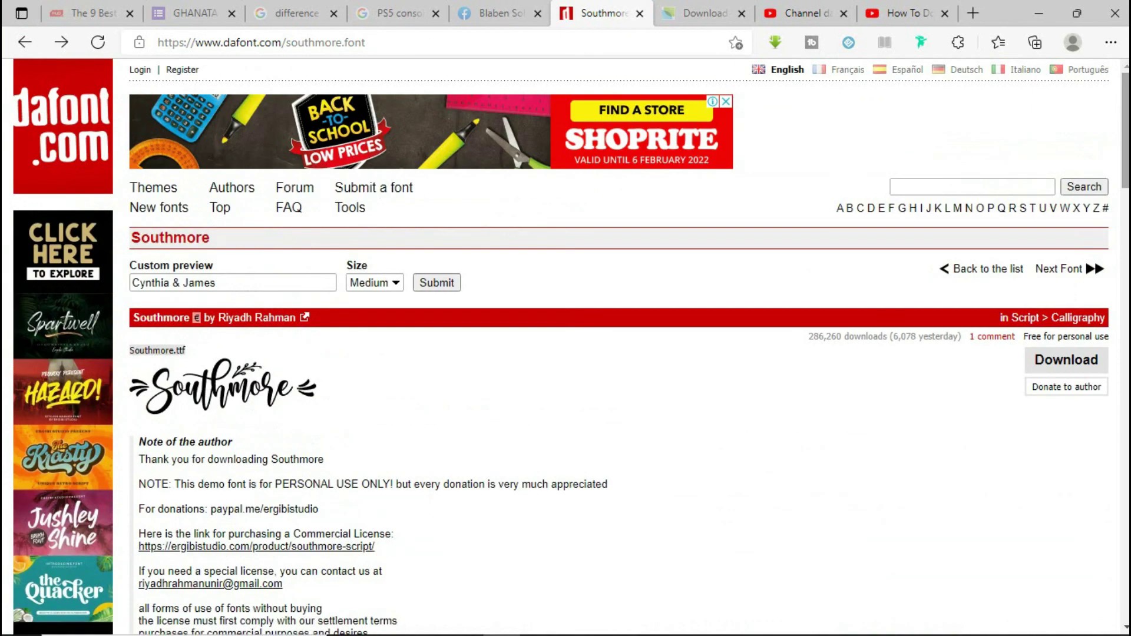
left_click(418, 149)
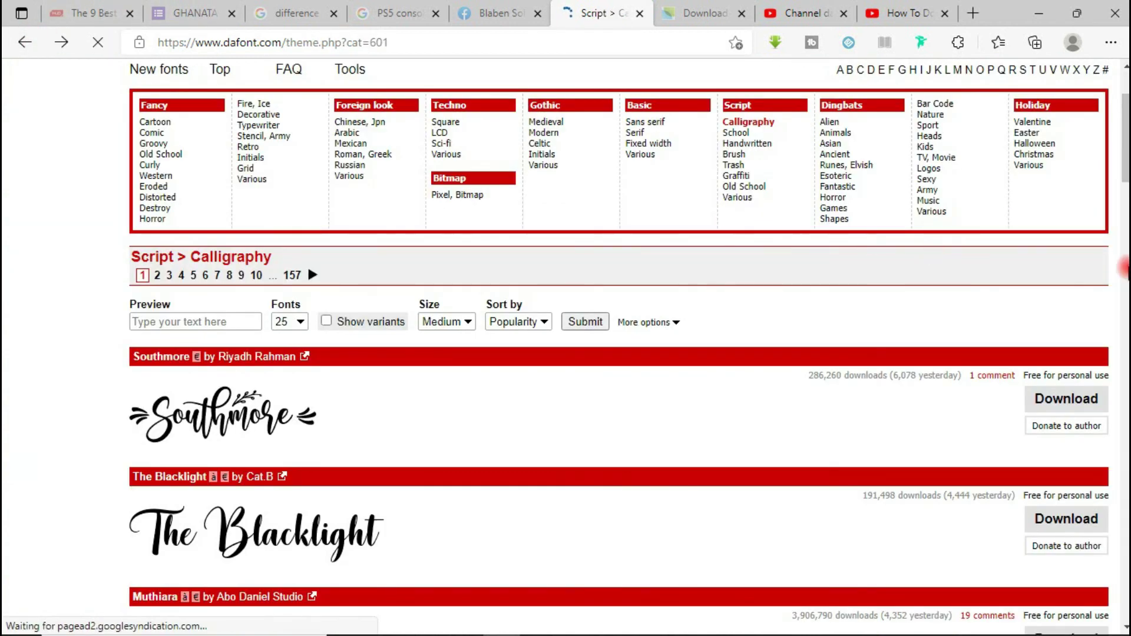
scroll(619, 341, "down", 7)
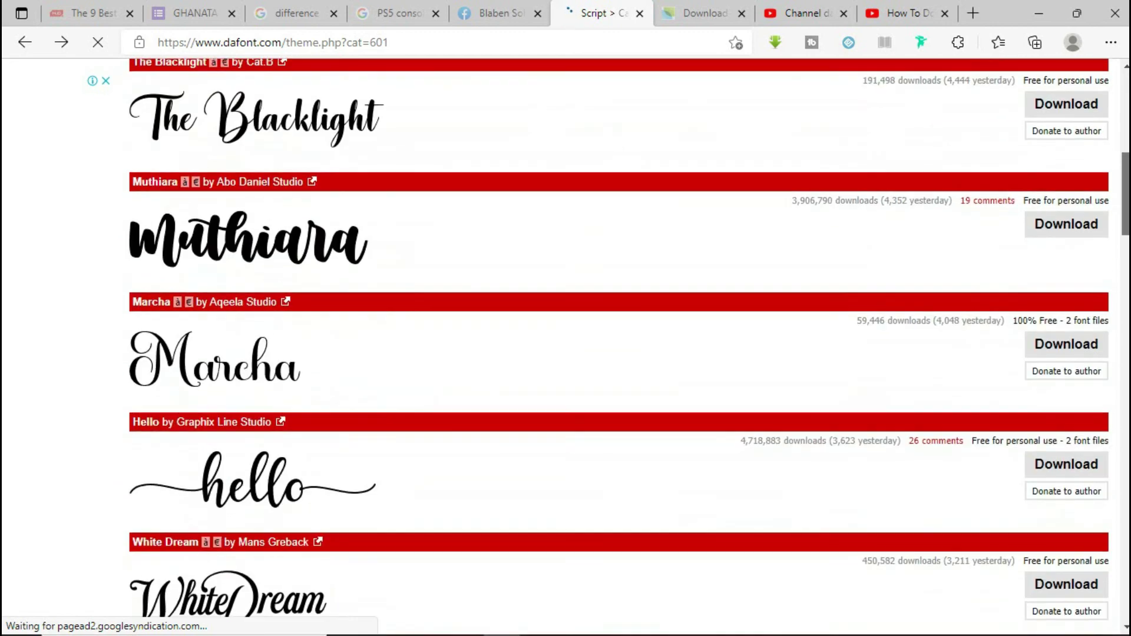
scroll(565, 348, "down", 1)
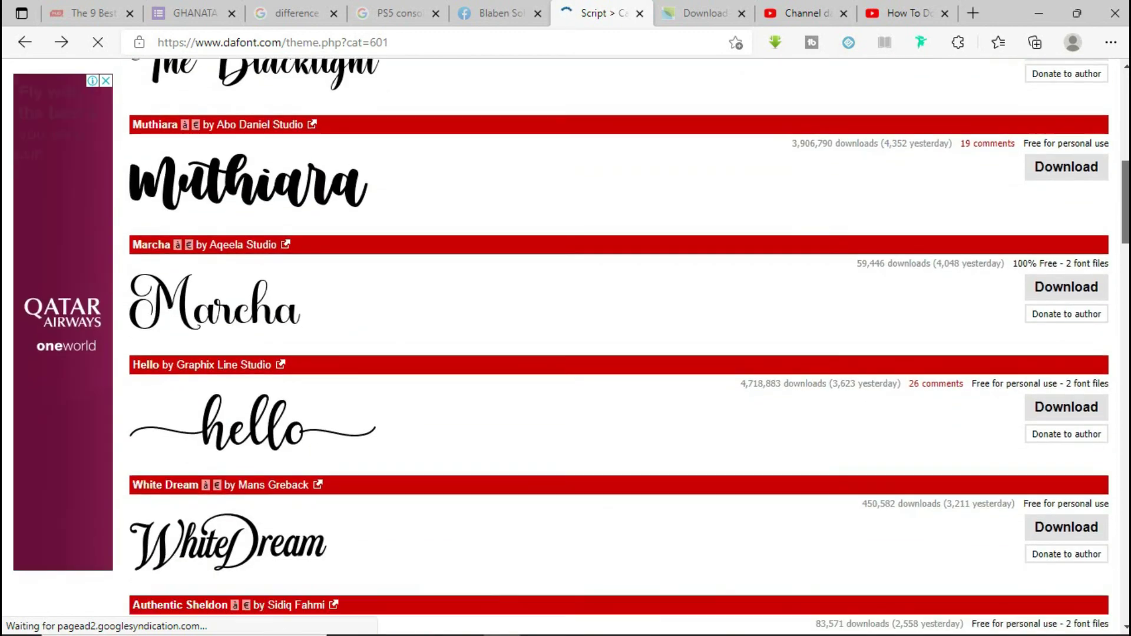